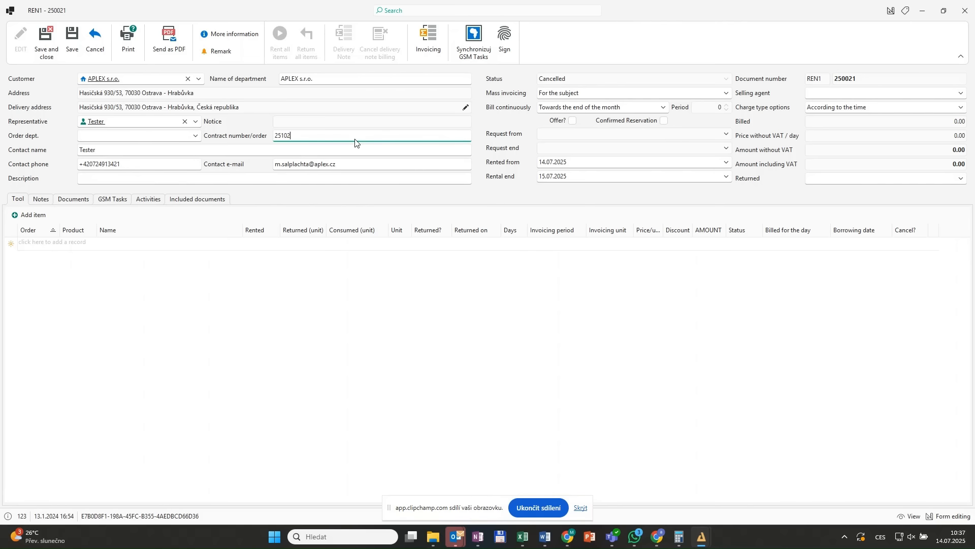
# Step: Finish the contract/order number entry and set the rental's mass invoicing to "For the order"
pyautogui.press('Tab')
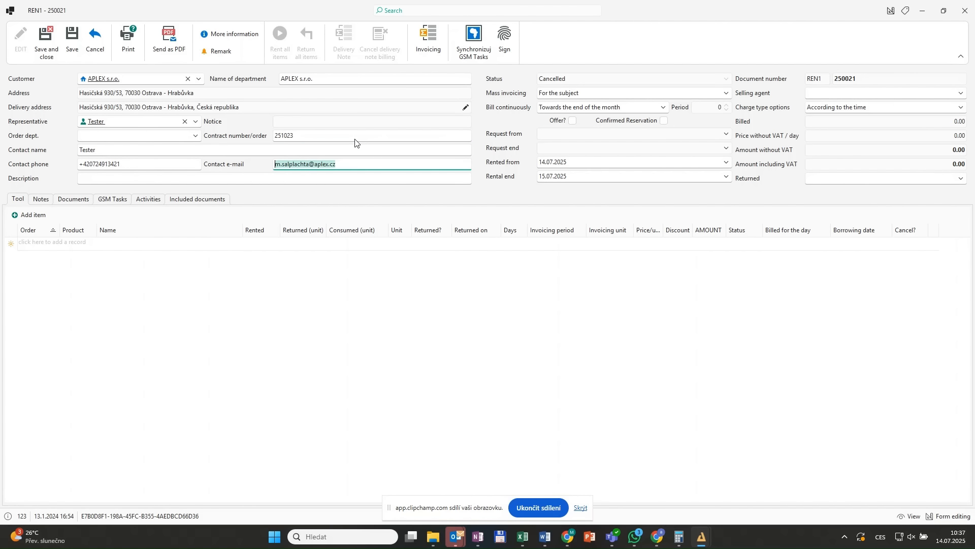
pyautogui.click(718, 94)
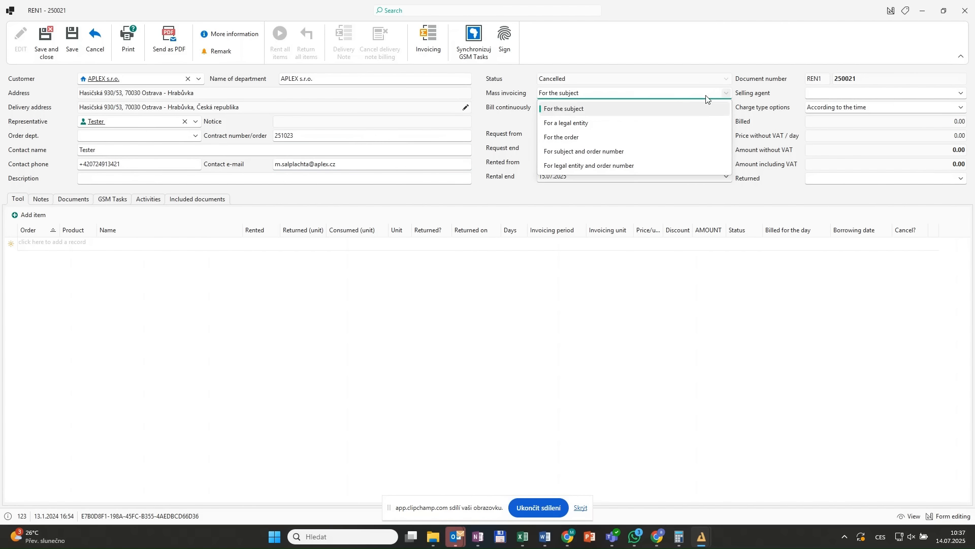
pyautogui.click(650, 138)
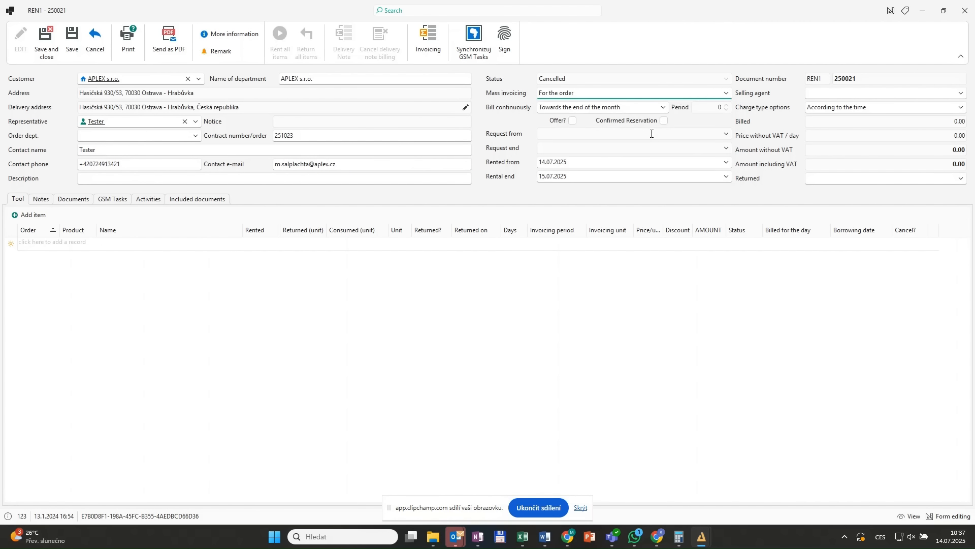
# Step: Mark the rental as an offer and set its request start to 14.07.2025 10:37
pyautogui.click(574, 121)
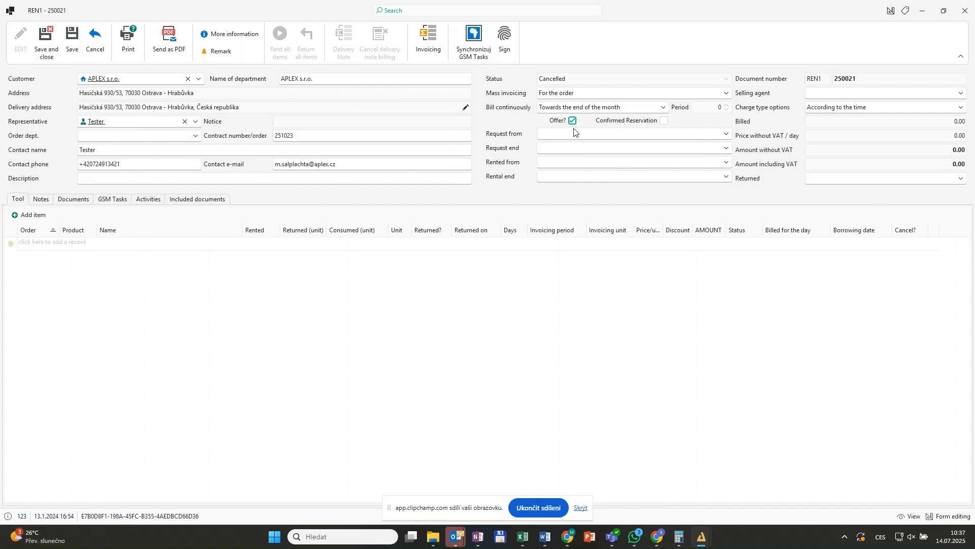
pyautogui.click(726, 135)
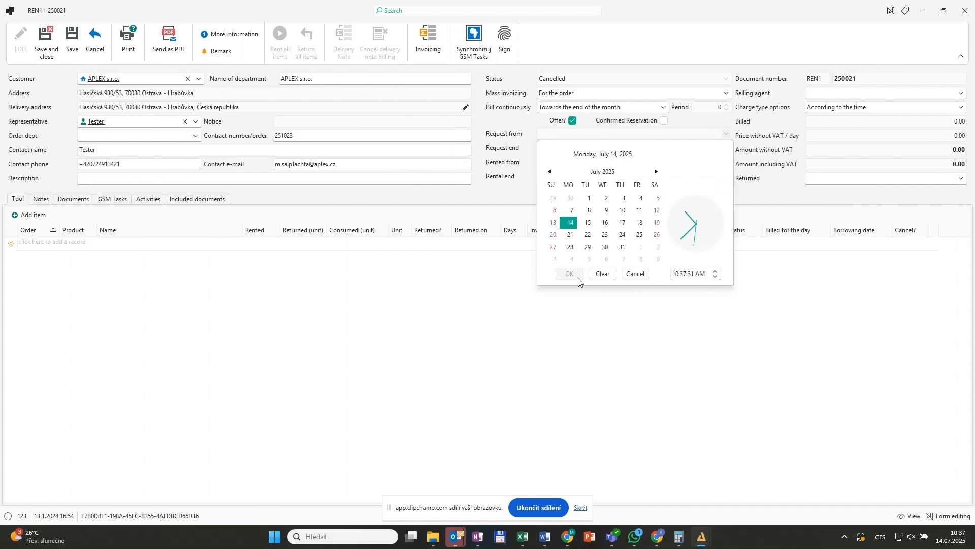
pyautogui.click(570, 274)
# Step: Set the offer's request end to 19.08.2025 10:37
pyautogui.click(725, 151)
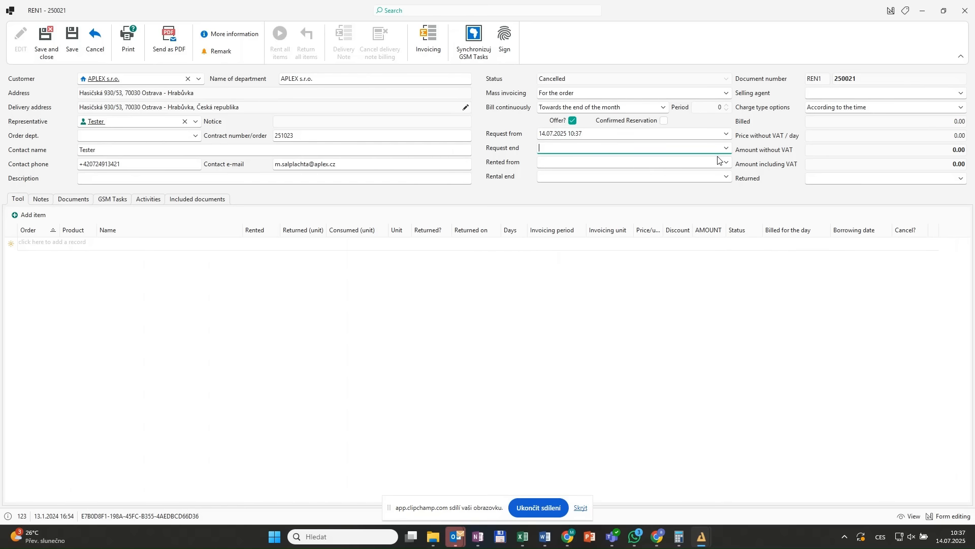
pyautogui.click(728, 152)
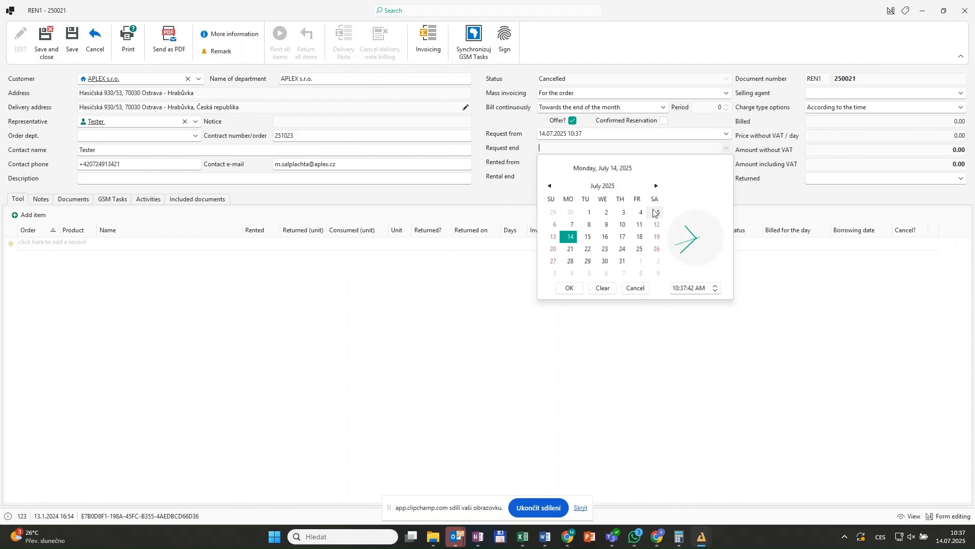
pyautogui.click(656, 185)
pyautogui.click(587, 249)
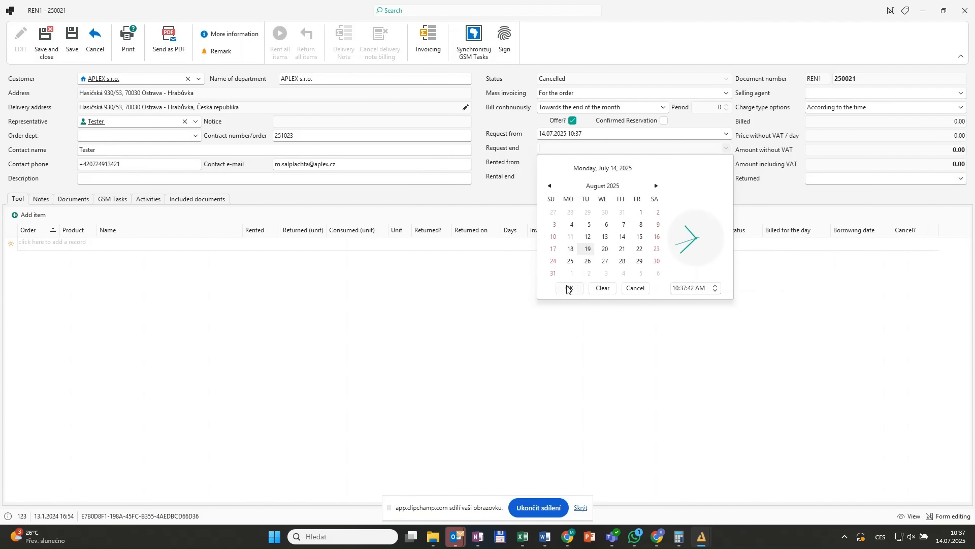
pyautogui.click(570, 288)
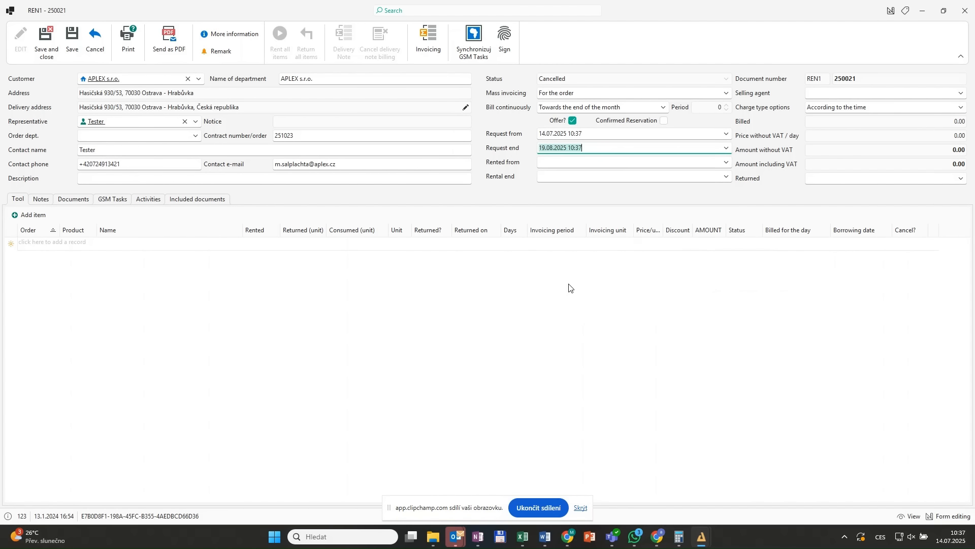
# Step: Assign a selling agent to the offer and set the charge type to "According to the time"
pyautogui.click(960, 93)
pyautogui.click(860, 108)
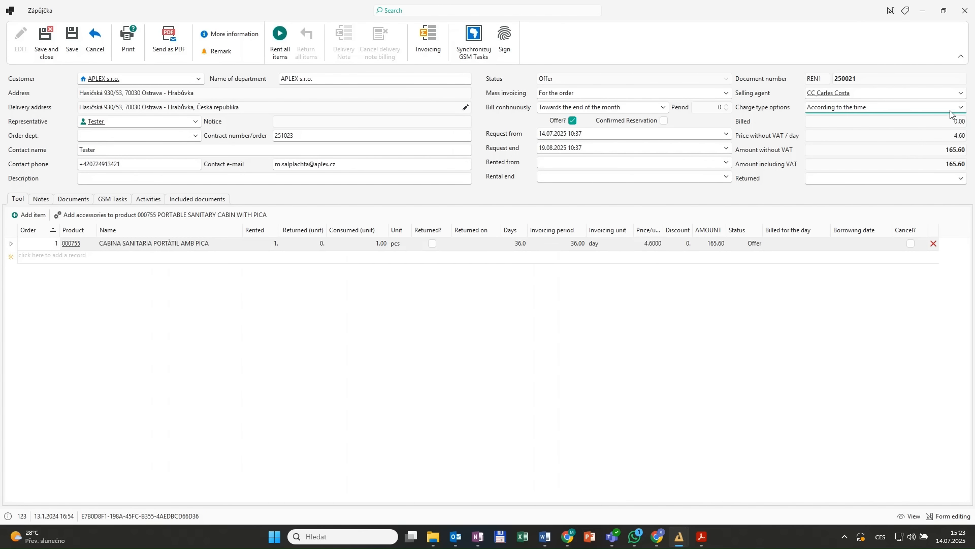
pyautogui.click(962, 108)
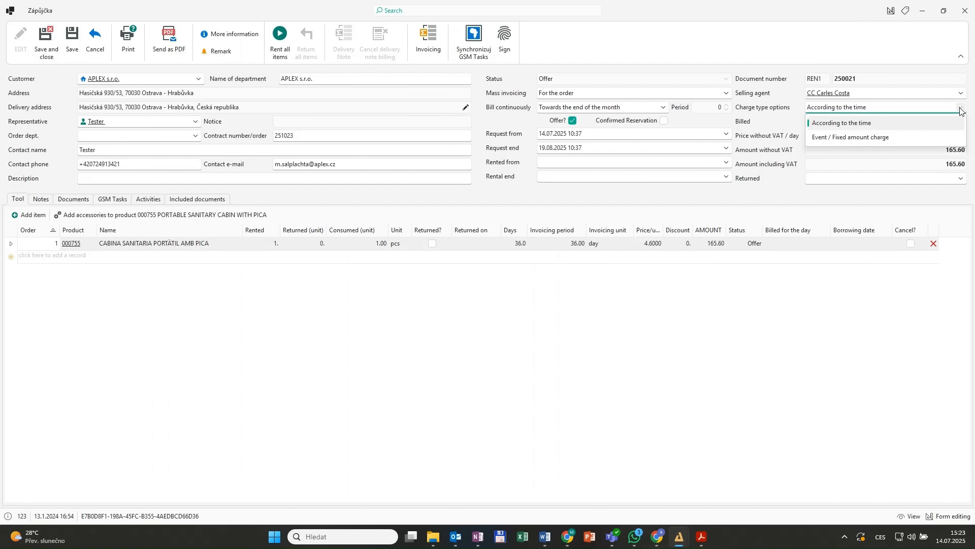
pyautogui.click(914, 127)
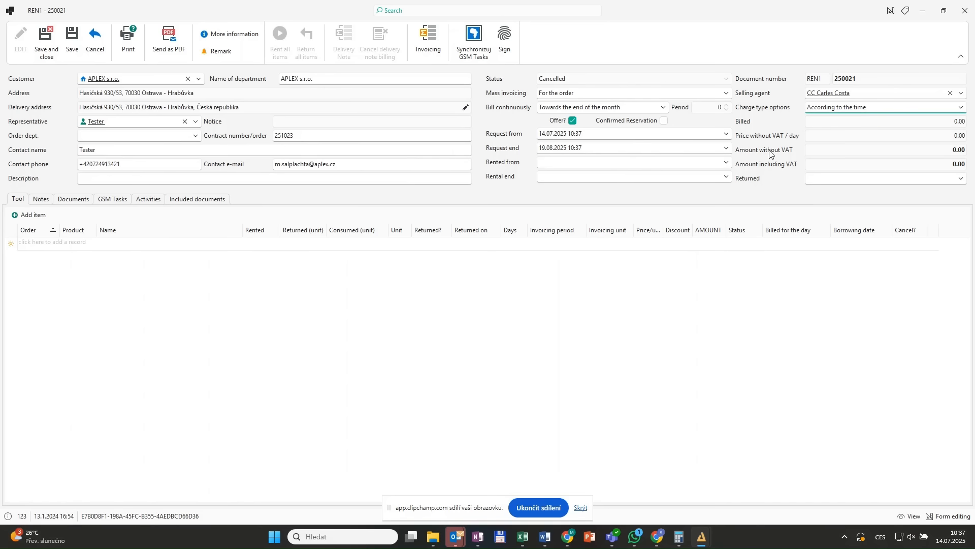
# Step: Add product 000755 CABINA SANITARIA PORTÀTIL AMB PICA as the first rental item
pyautogui.click(102, 246)
pyautogui.click(76, 247)
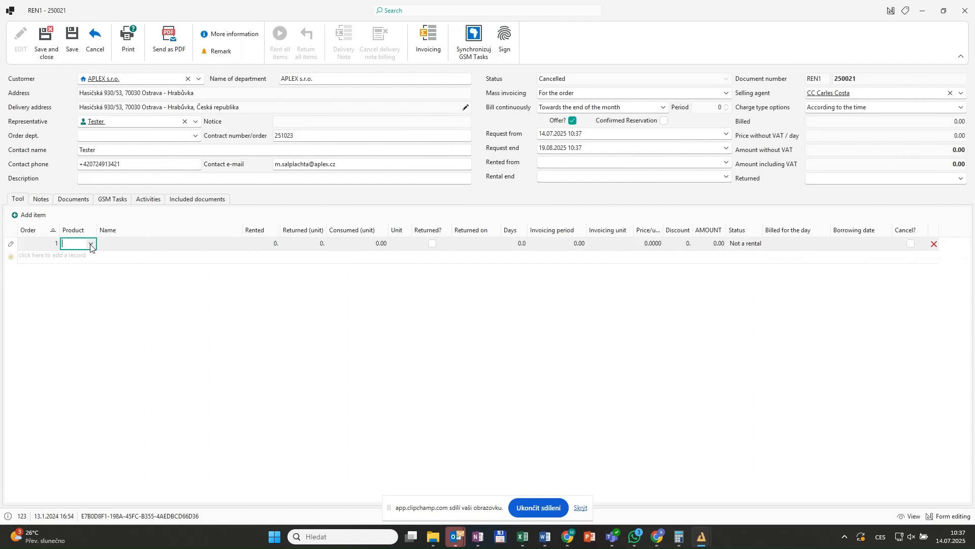
pyautogui.click(91, 244)
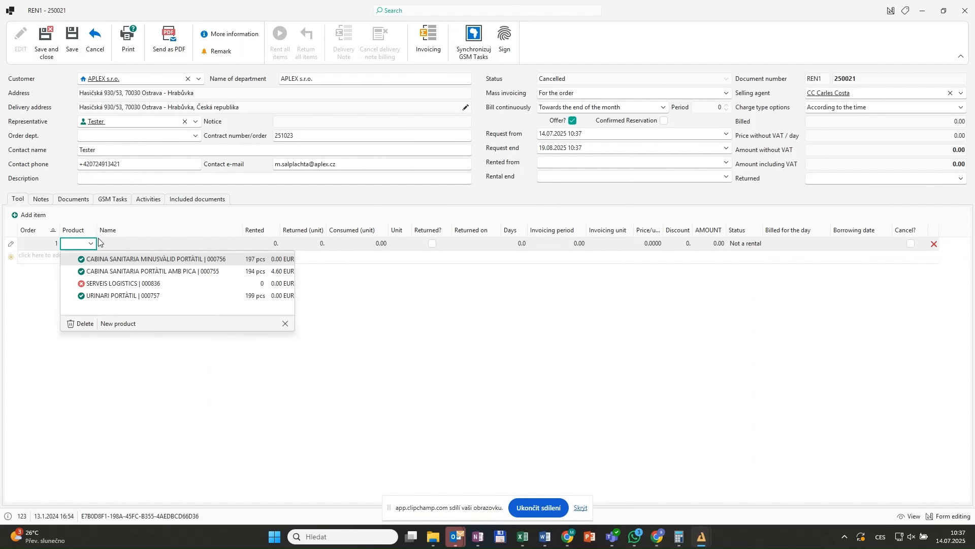
pyautogui.click(134, 271)
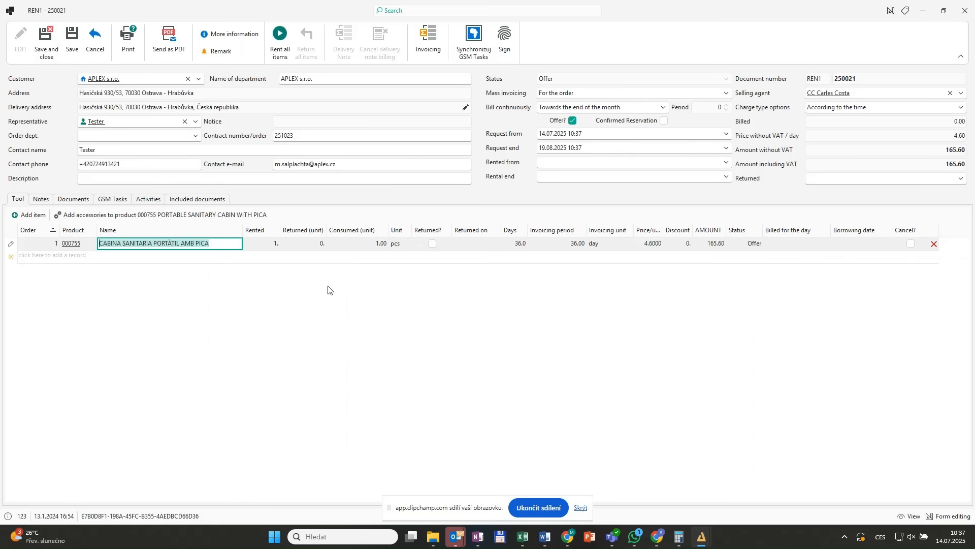
# Step: Save the rental offer and create an e-mail to the customer with the offer attached as a PDF
pyautogui.click(67, 40)
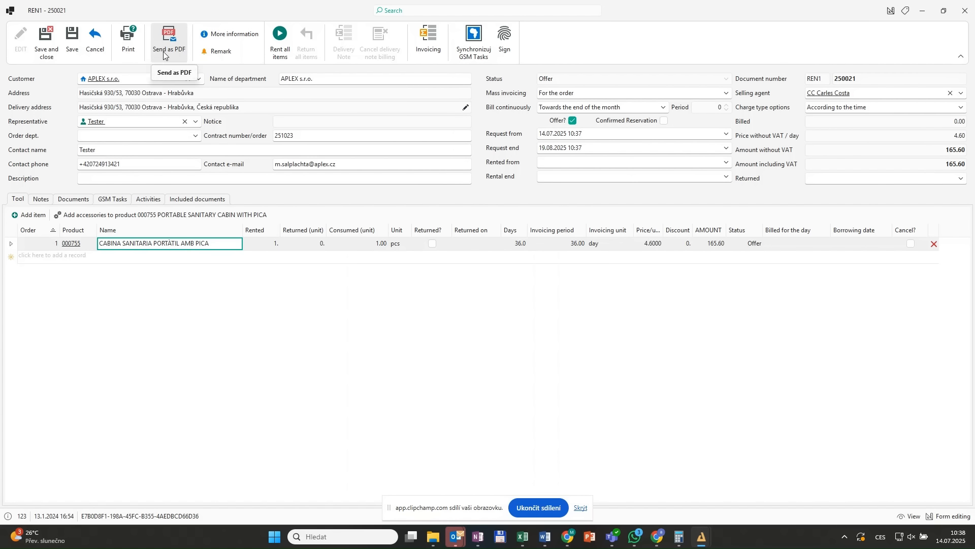
pyautogui.click(127, 52)
pyautogui.click(466, 277)
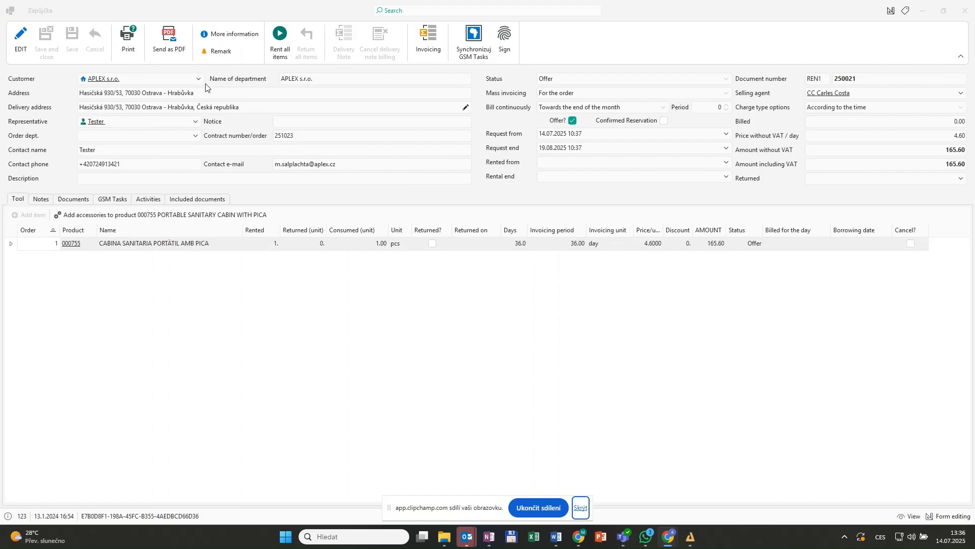
pyautogui.click(164, 39)
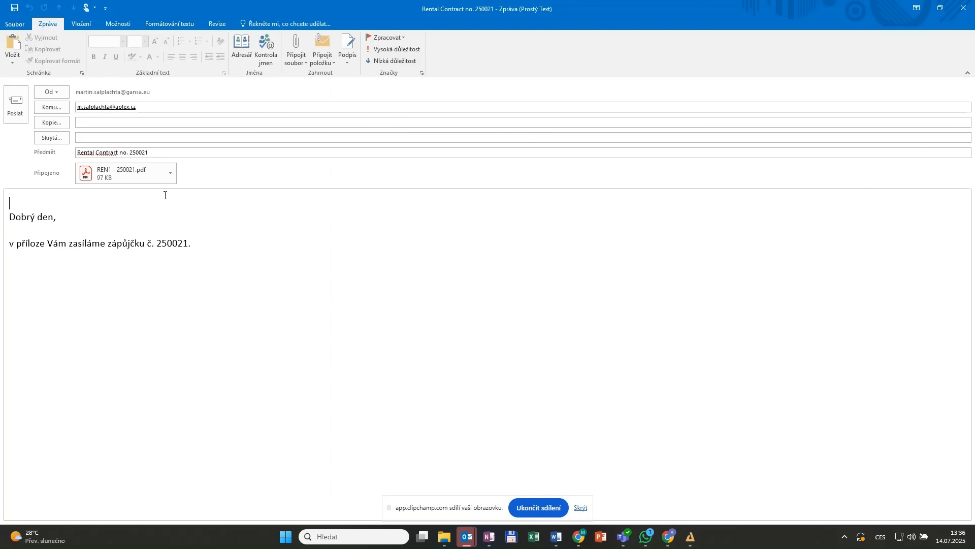
# Step: Open the PDF attached to the e-mail, review the whole offer document, and return to the rentals list in Aplex ERP
pyautogui.click(135, 169)
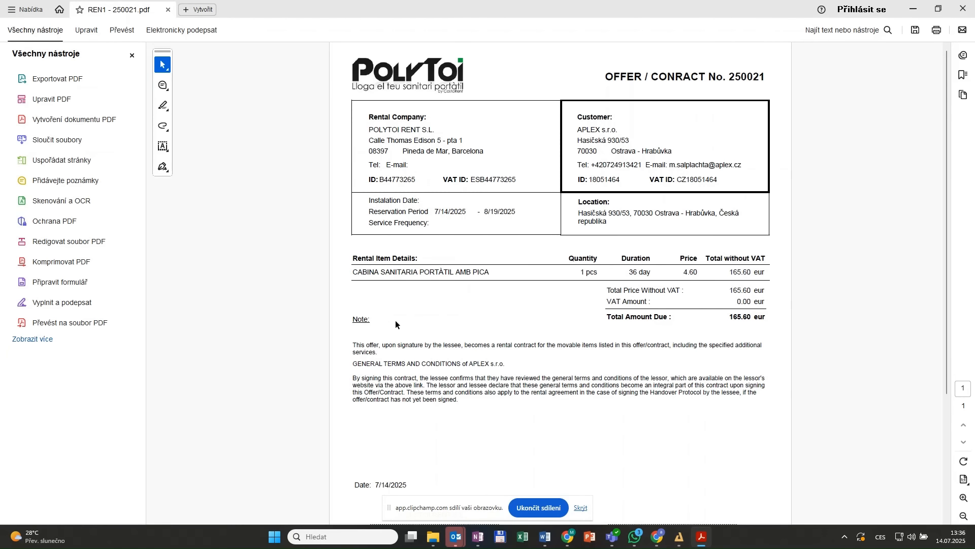
pyautogui.scroll(-5, 395, 320)
pyautogui.hotkey('alt', 'Tab')
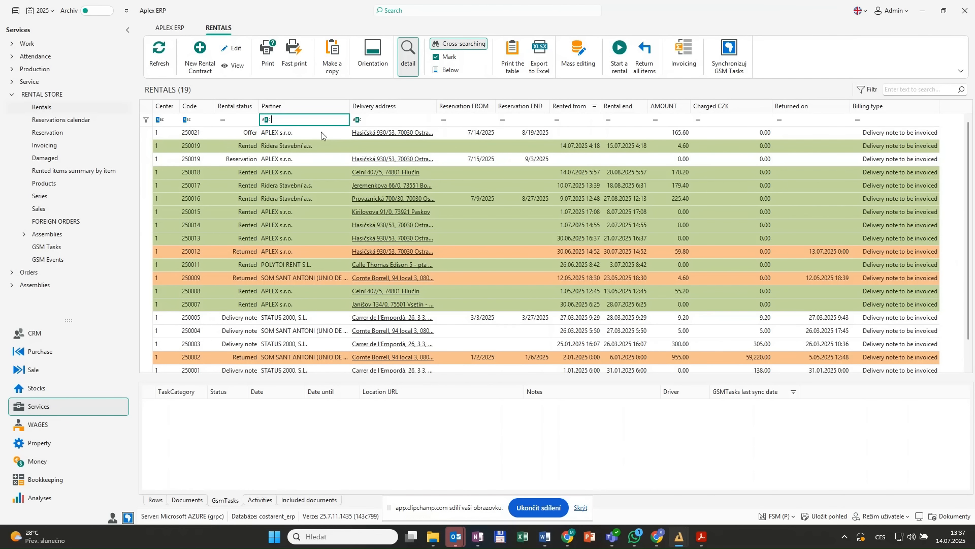
# Step: Open the topmost APLEX s.r.o. offer for editing, mark it as a confirmed reservation, and save and close it
pyautogui.click(321, 132)
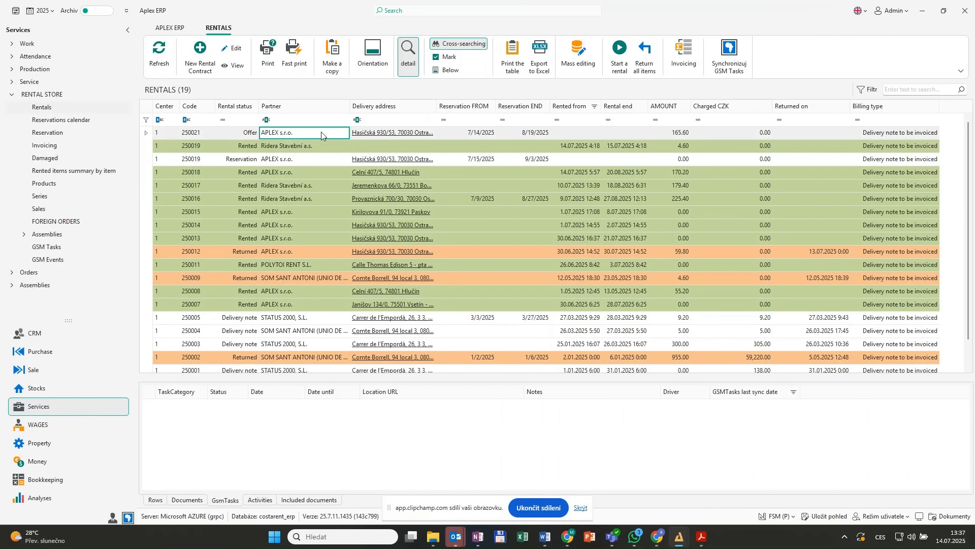
pyautogui.click(235, 47)
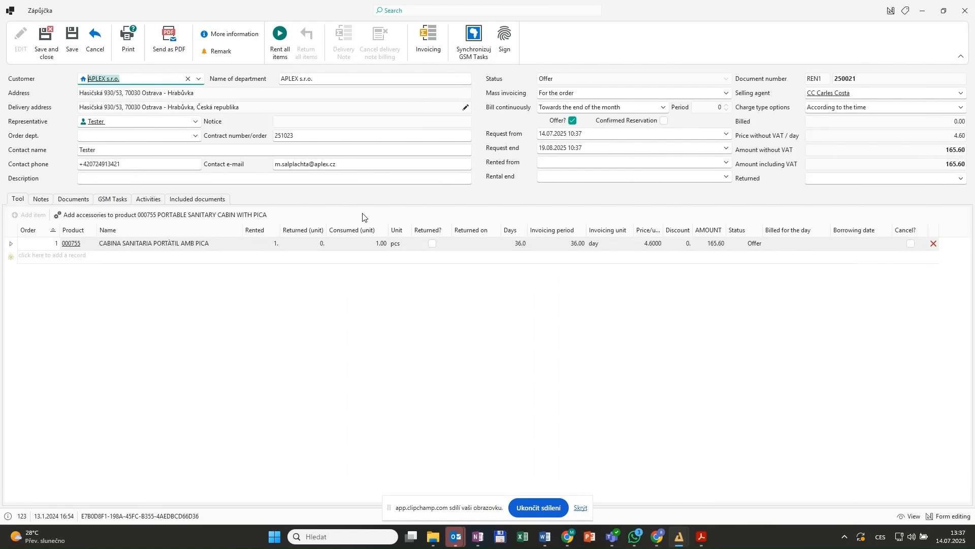
pyautogui.click(664, 121)
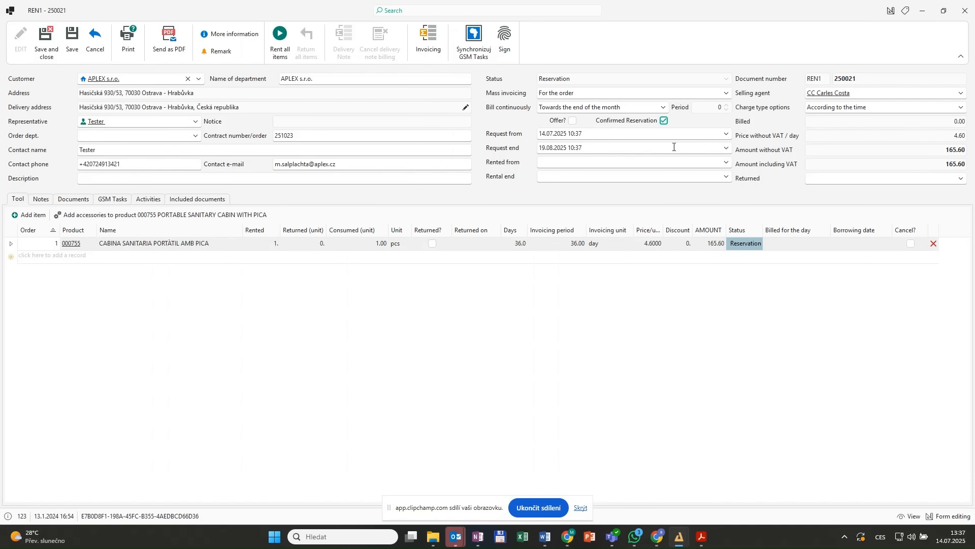
pyautogui.click(47, 45)
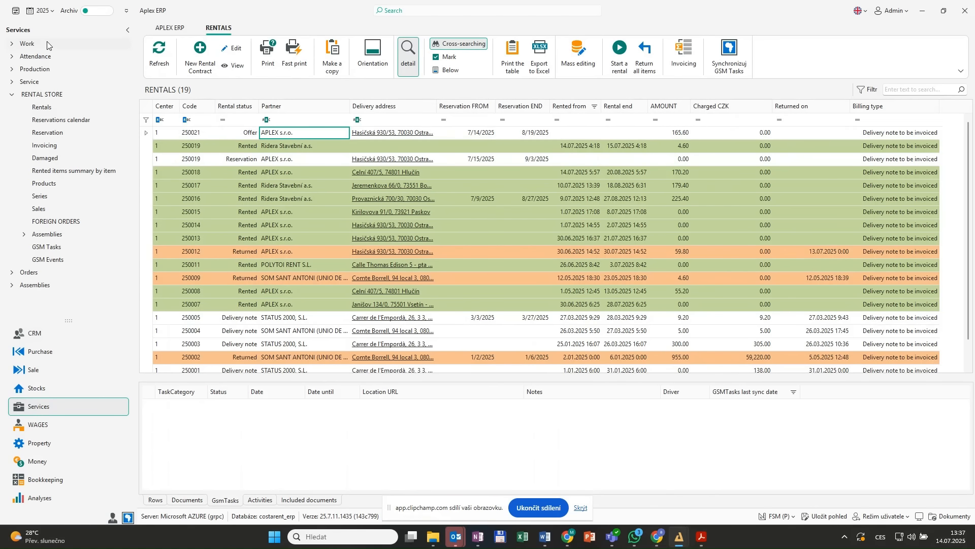
# Step: View the list of reserved items, and load the reservations calendar for the Catalonia stock group
pyautogui.click(290, 171)
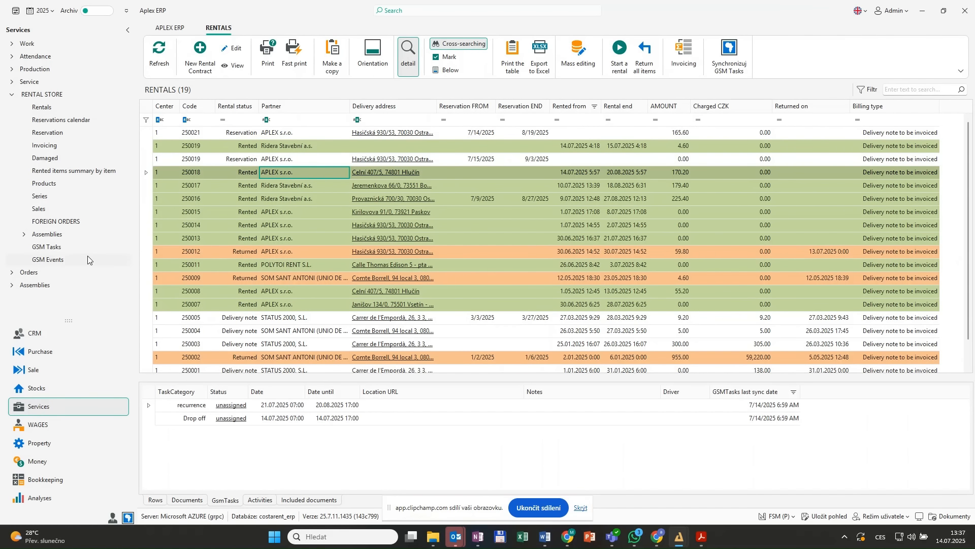
pyautogui.click(59, 134)
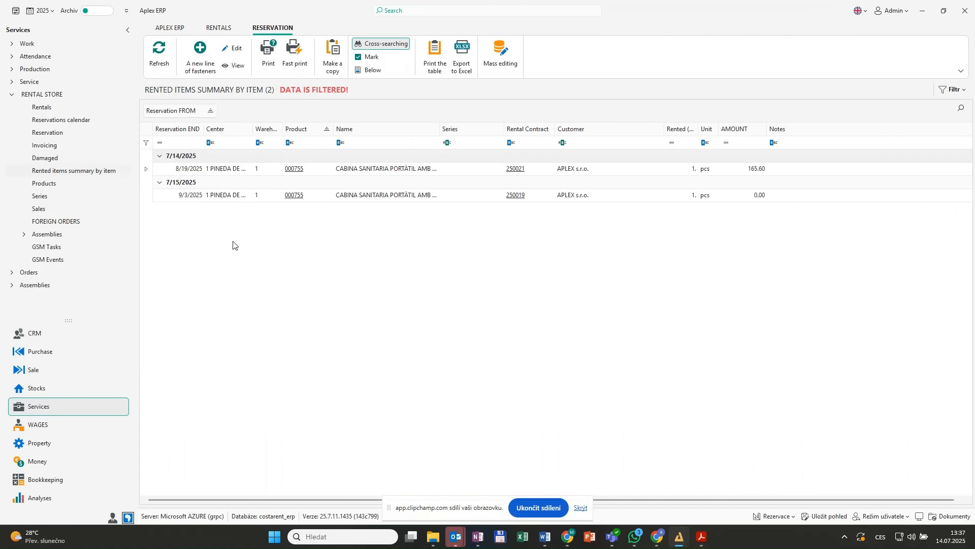
pyautogui.click(69, 124)
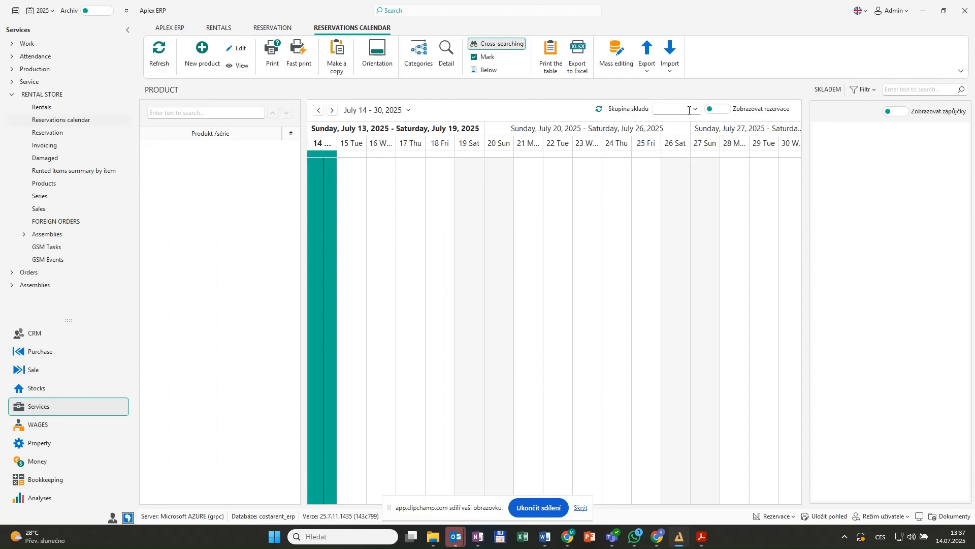
pyautogui.click(599, 109)
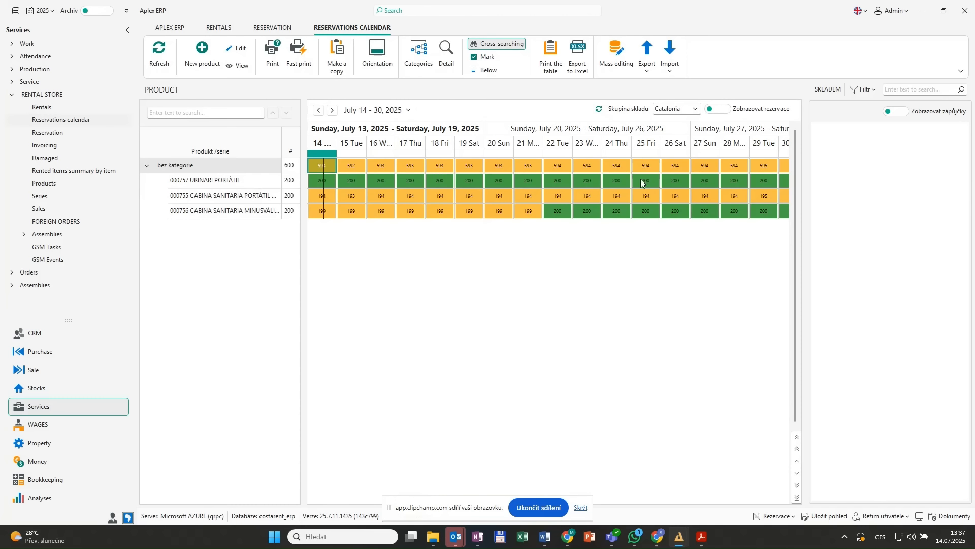
# Step: Turn on reservations and rentals in the calendar and inspect those of product 000755 on 17 July
pyautogui.click(727, 110)
pyautogui.click(908, 112)
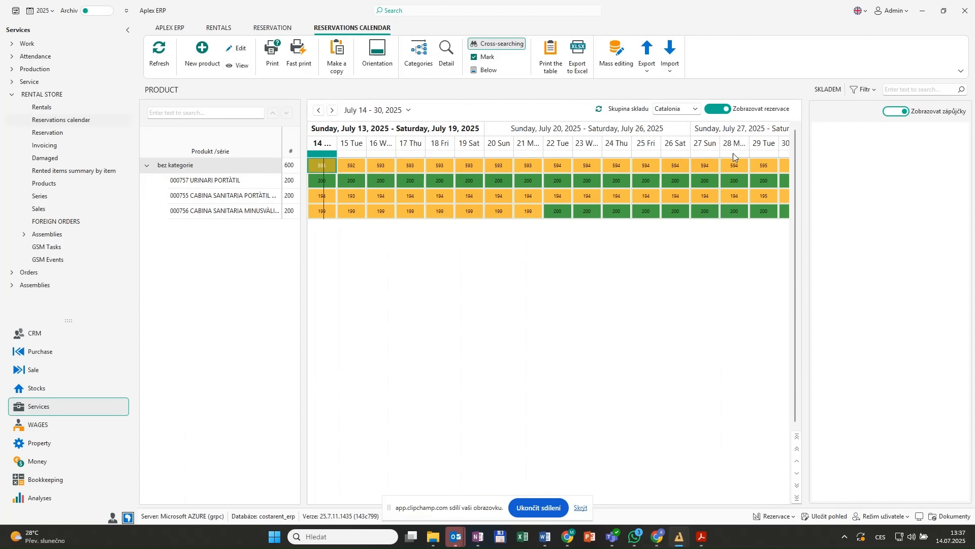
pyautogui.click(424, 198)
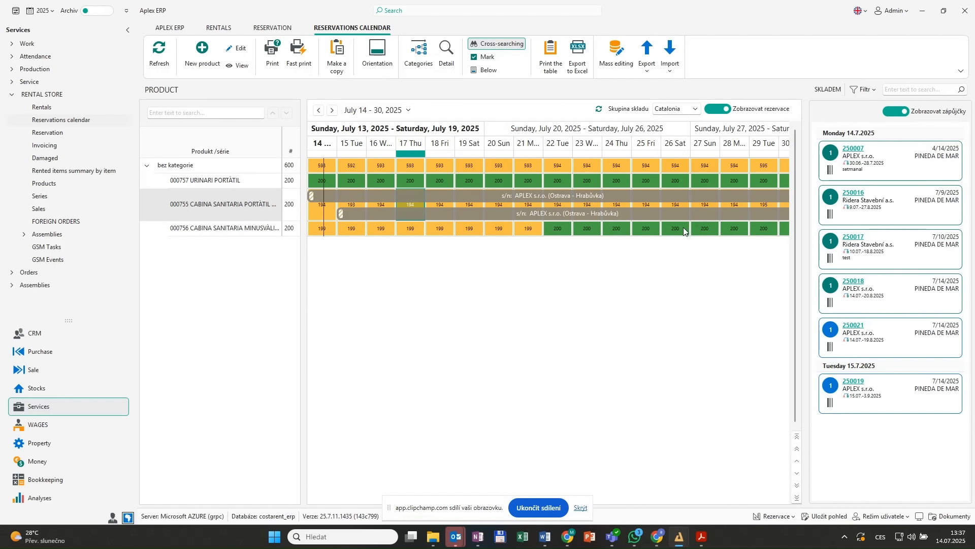
pyautogui.click(859, 382)
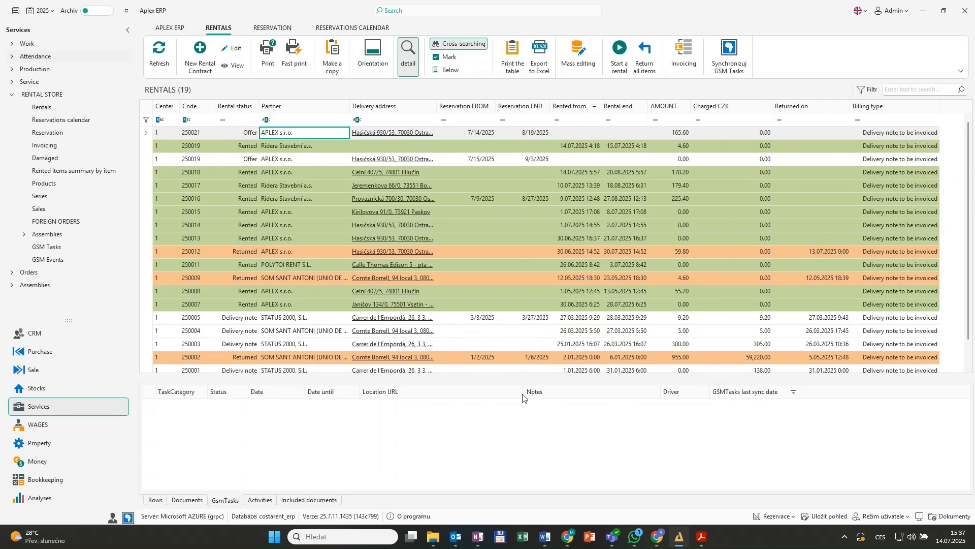
# Step: Filter the rentals list to the rental status "Offer"
pyautogui.click(252, 106)
pyautogui.click(228, 152)
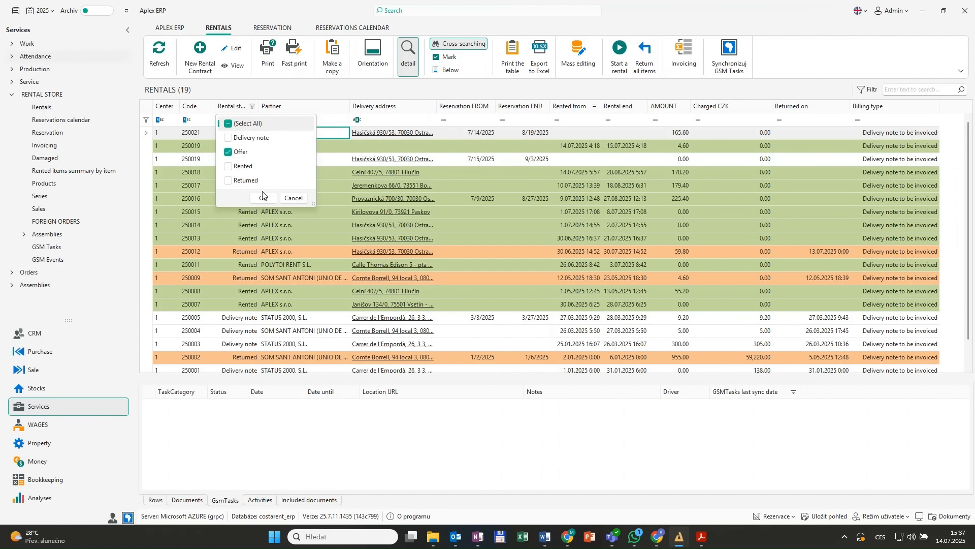
pyautogui.click(262, 198)
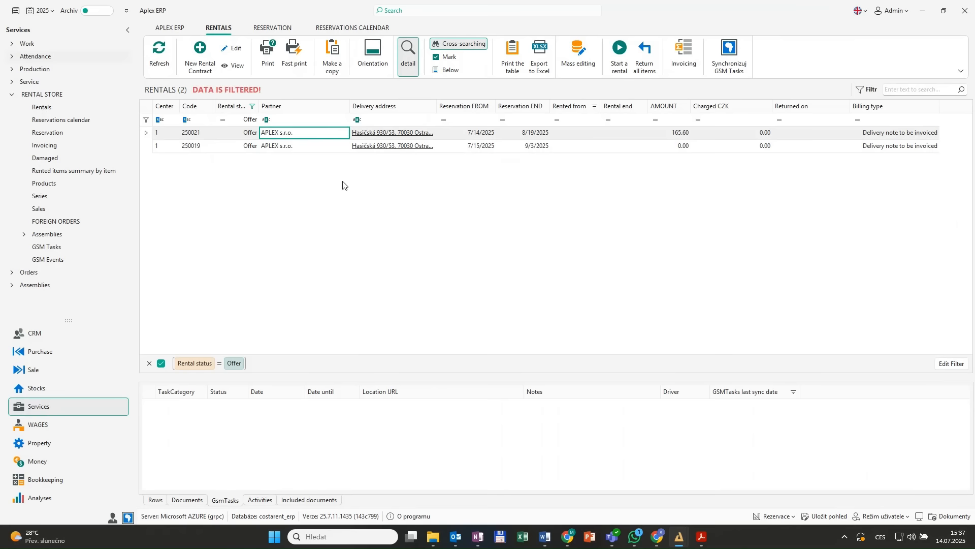
# Step: Open the topmost APLEX s.r.o. offer for editing and rent all its items from 14 July 2025
pyautogui.click(235, 49)
pyautogui.click(726, 163)
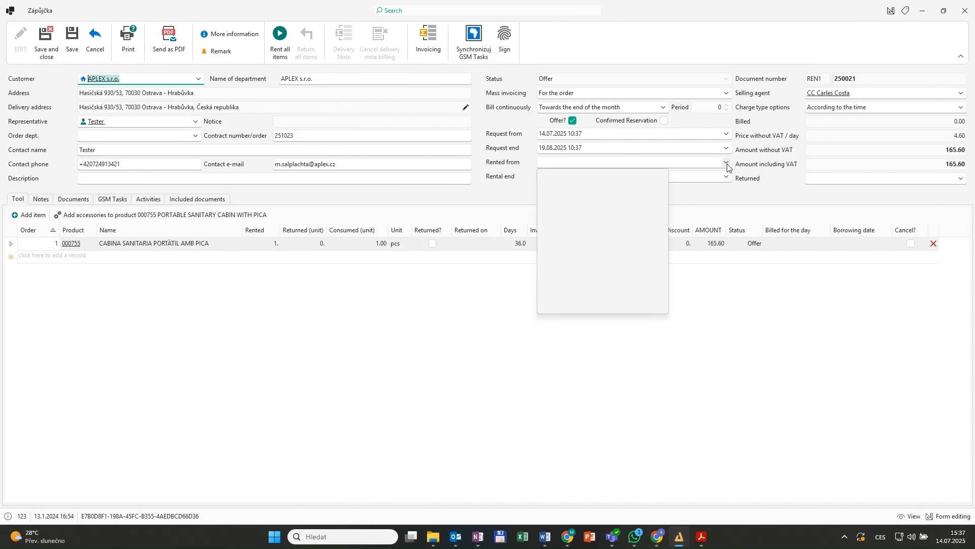
pyautogui.click(570, 251)
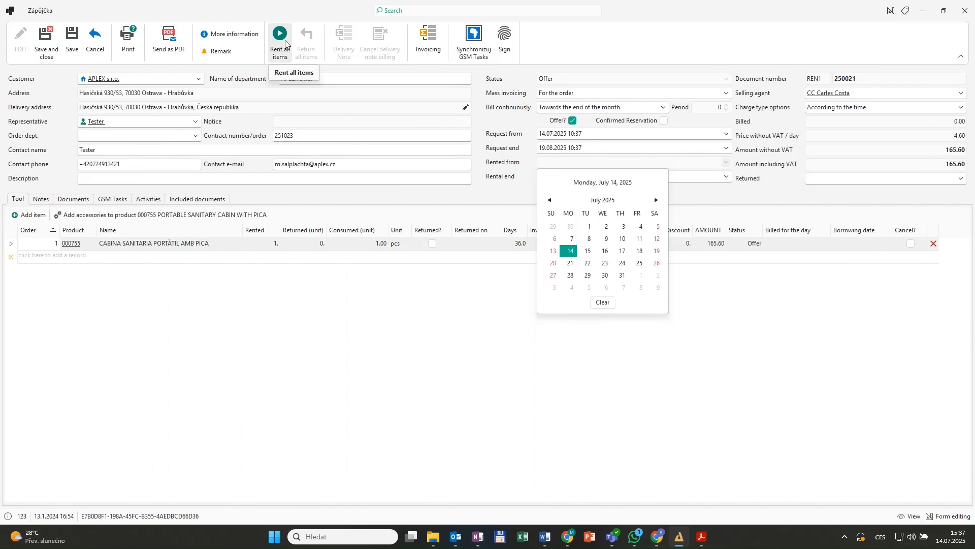
pyautogui.click(446, 165)
pyautogui.click(279, 43)
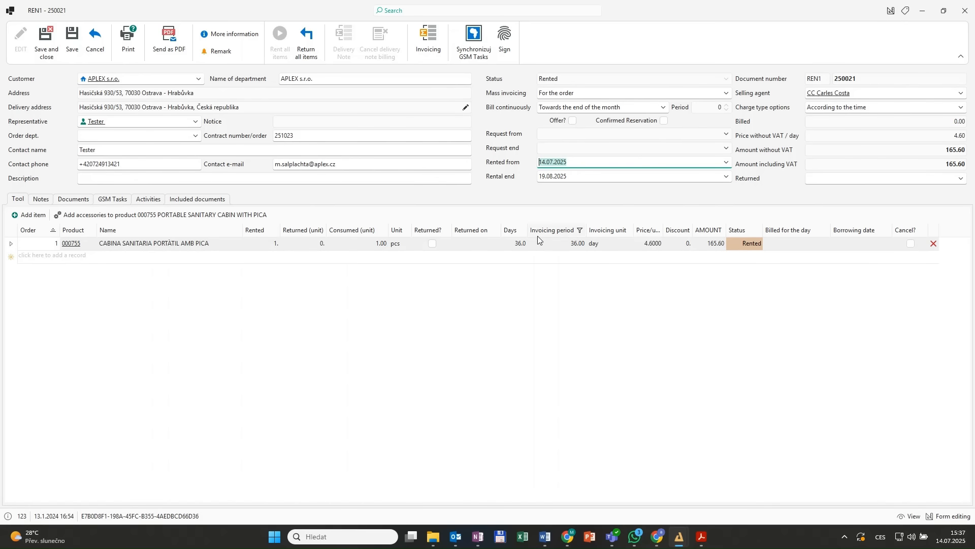
# Step: Add a drop-off task and a 7-day recurrence task to the rental's GSM tasks, and save and close it
pyautogui.click(116, 201)
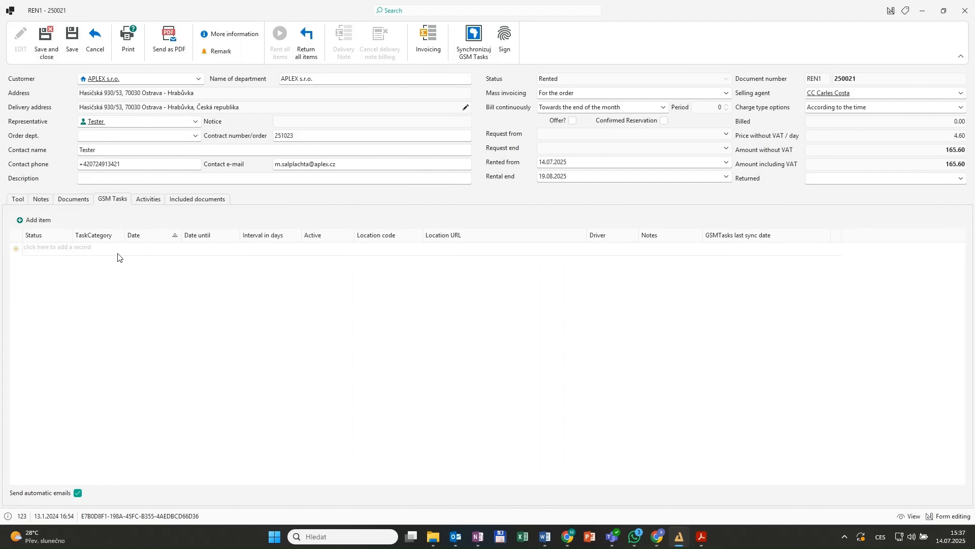
pyautogui.click(105, 253)
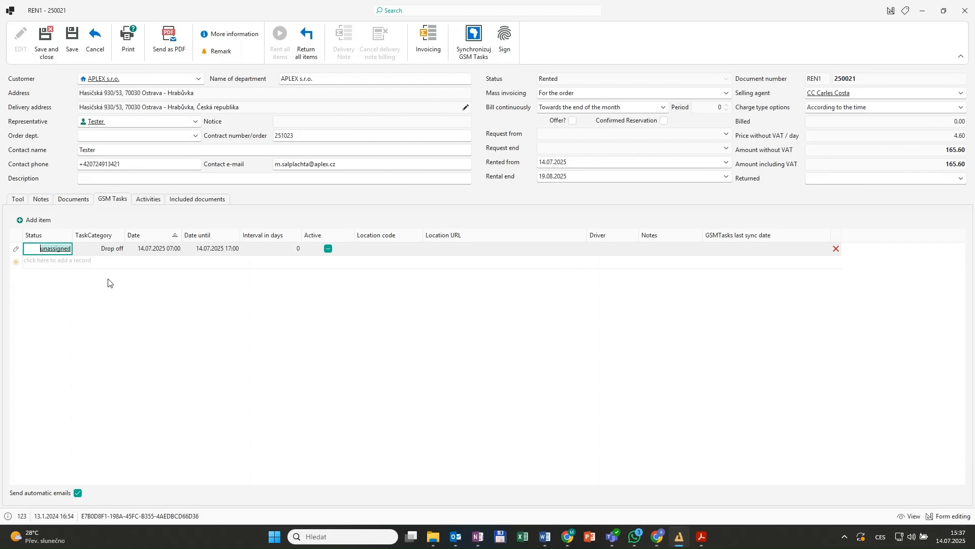
pyautogui.click(64, 263)
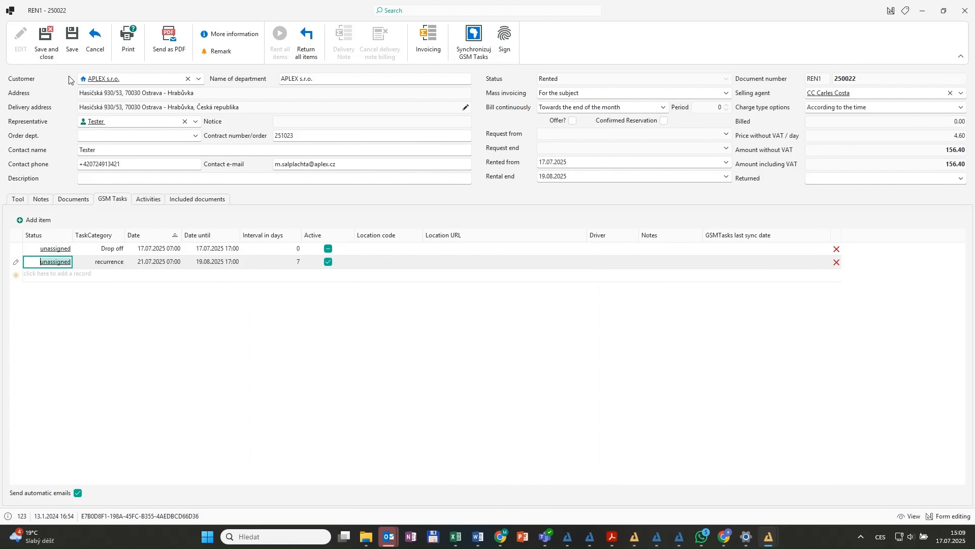
pyautogui.click(48, 47)
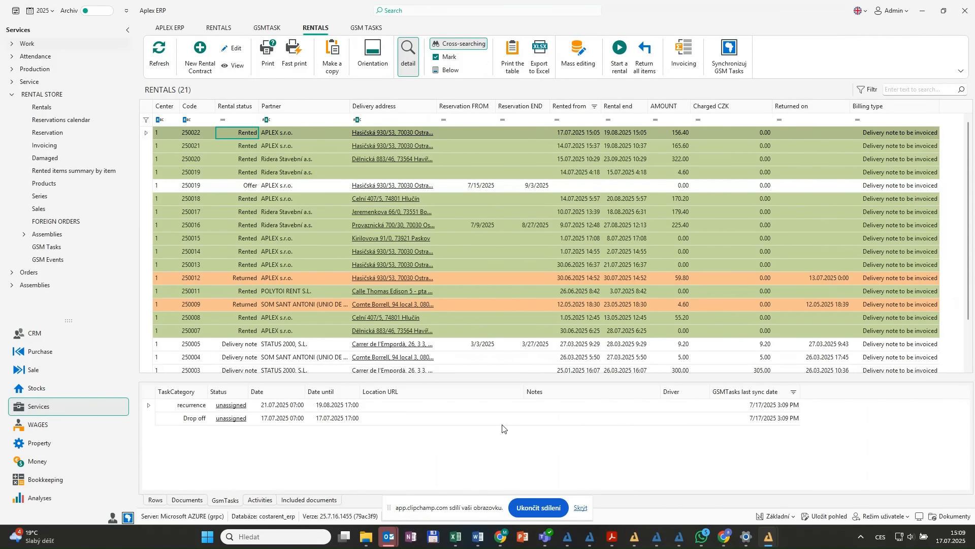
# Step: Switch to the GSMTasks dashboard and assign all three unassigned tasks to the Aplex GSMTasks worker
pyautogui.hotkey('alt', 'Tab')
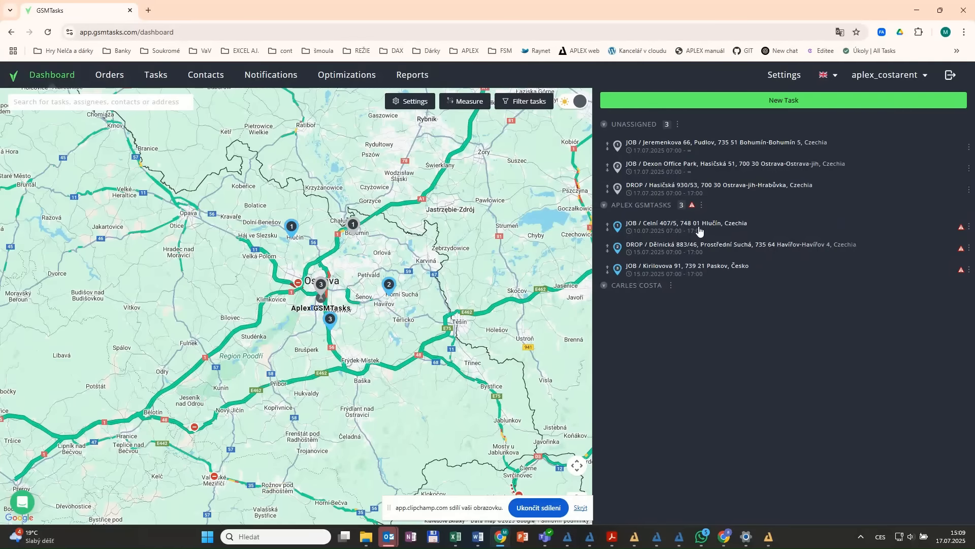
pyautogui.click(665, 149)
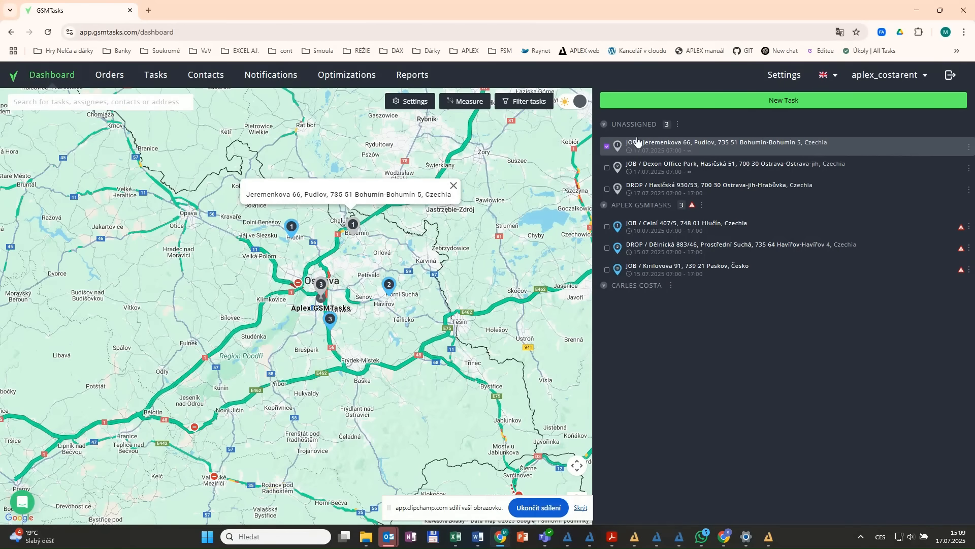
pyautogui.keyDown('shift'); pyautogui.click(644, 192); pyautogui.keyUp('shift')
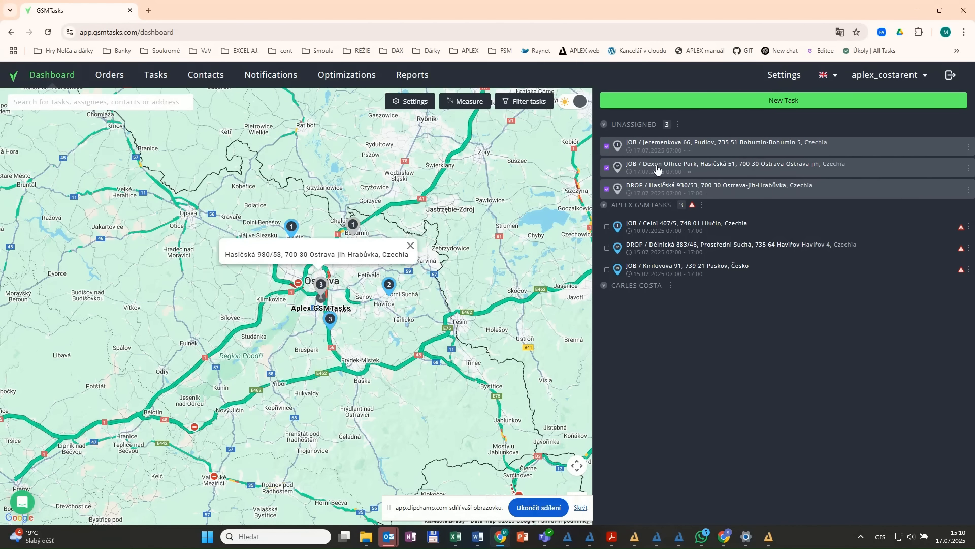
pyautogui.moveTo(657, 168); pyautogui.dragTo(672, 244)
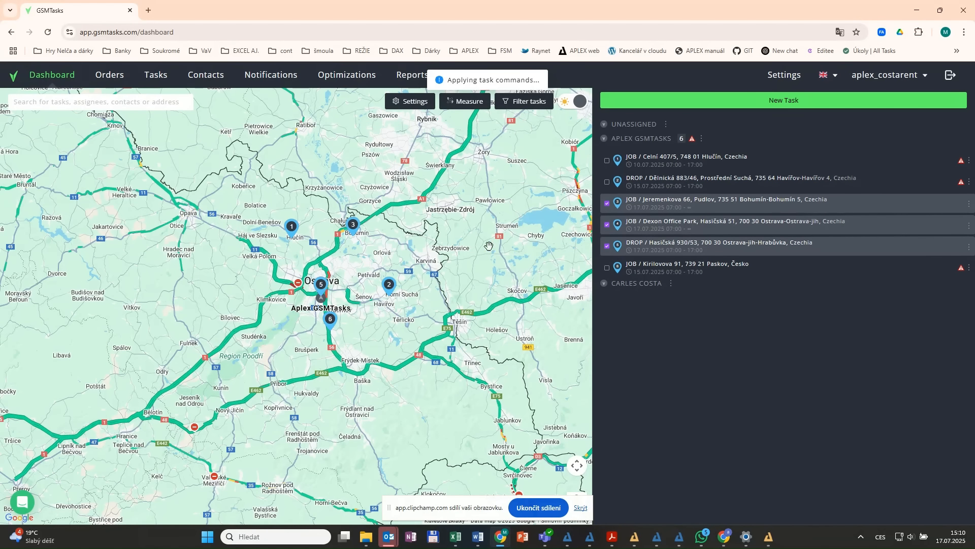
pyautogui.click(354, 232)
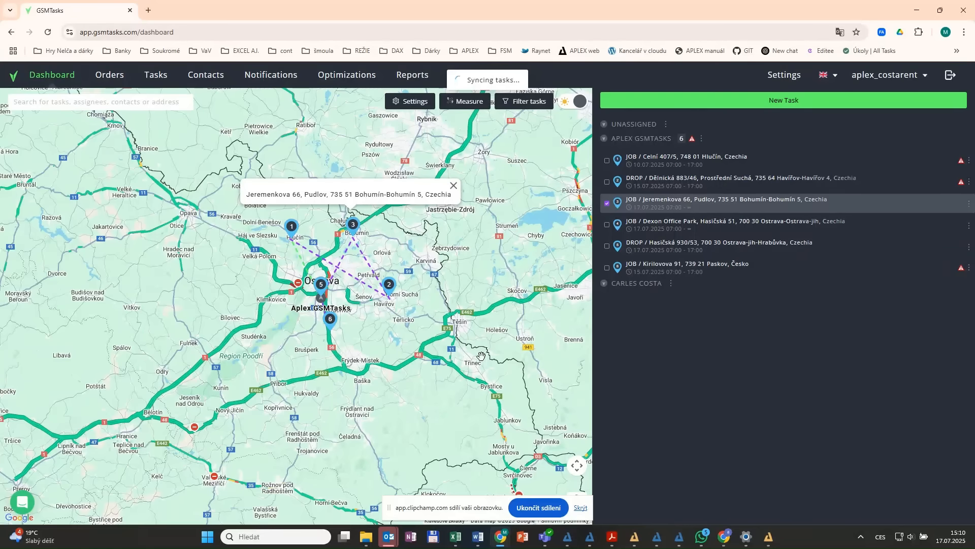
# Step: Optimize the Aplex GSMTasks worker's route for completion time, starting from the current location
pyautogui.rightClick(639, 144)
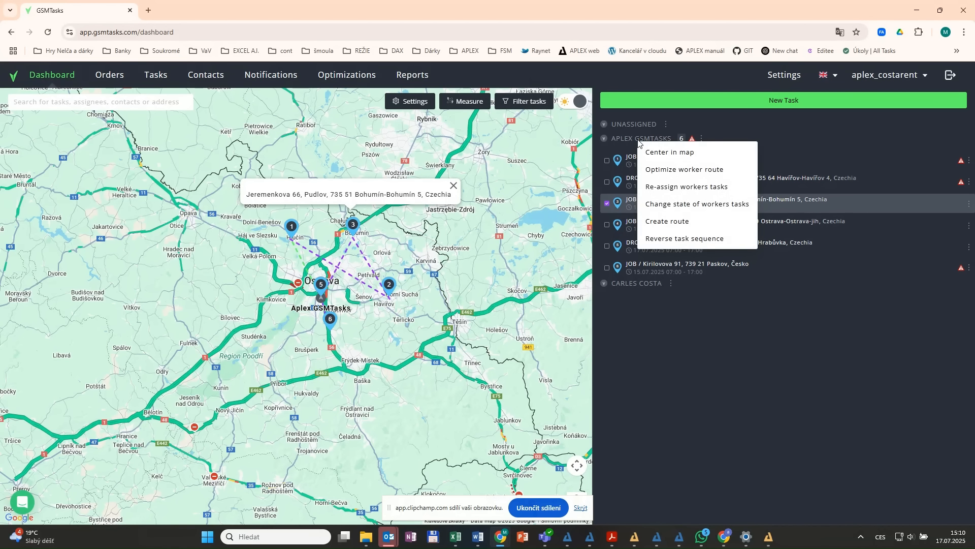
pyautogui.click(668, 176)
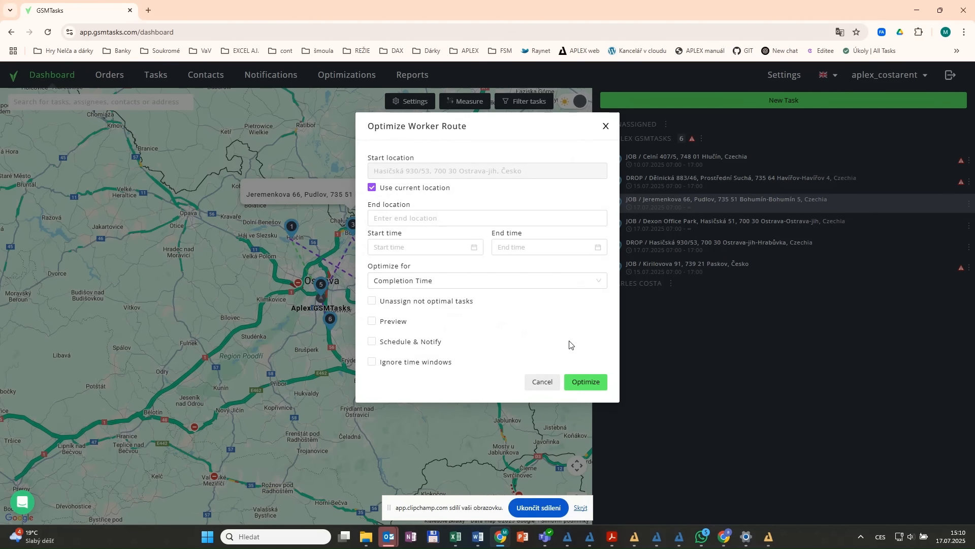
pyautogui.click(589, 389)
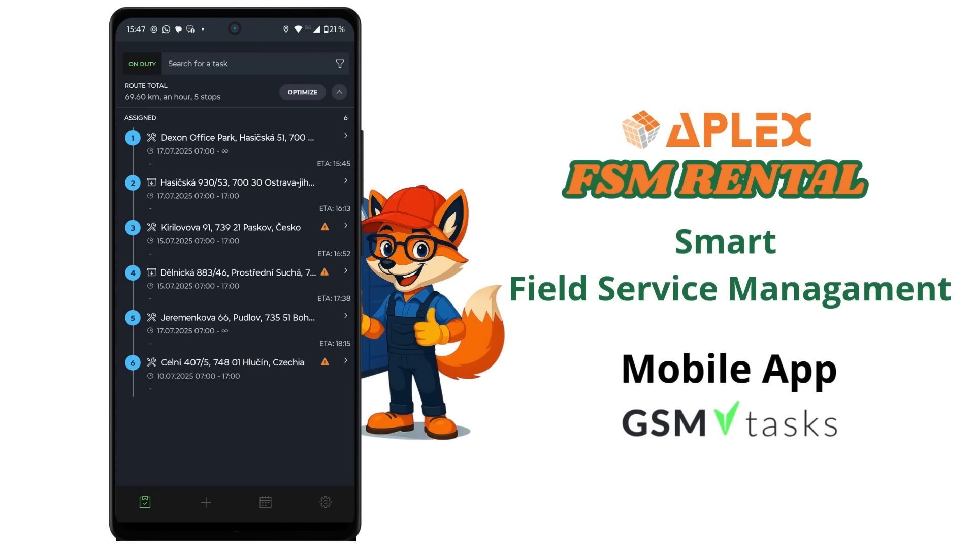
# Step: View the details of the first assigned task in the GSMTasks mobile app
pyautogui.click(236, 143)
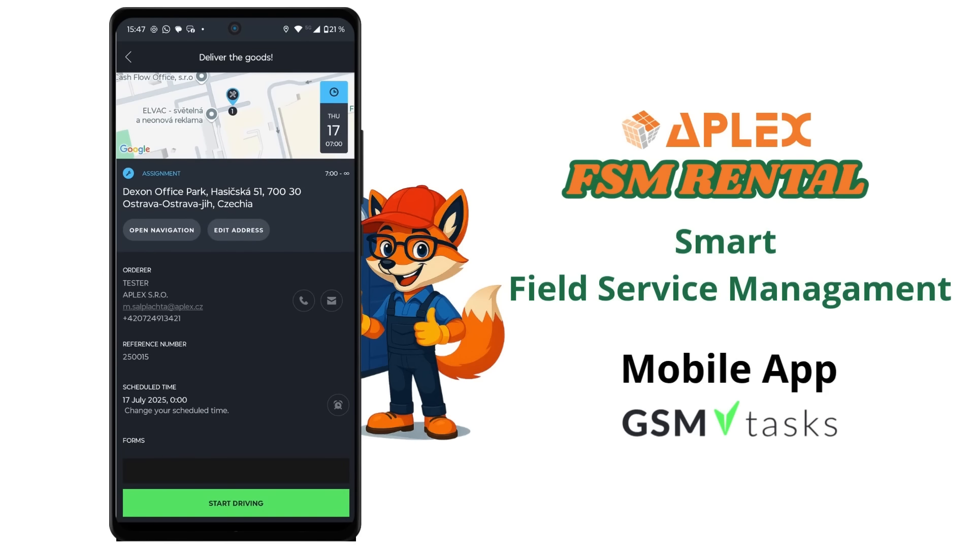
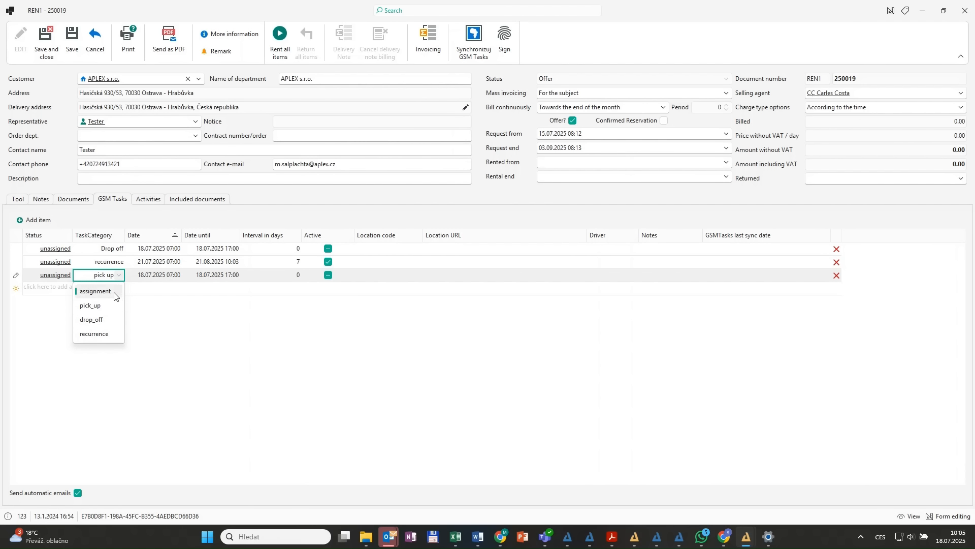
# Step: Set the new GSM task's category to assignment, and give the recurrence task the note "extra cleaning" and the driver Tester
pyautogui.click(114, 293)
pyautogui.click(655, 275)
pyautogui.write('extra Cleaning')
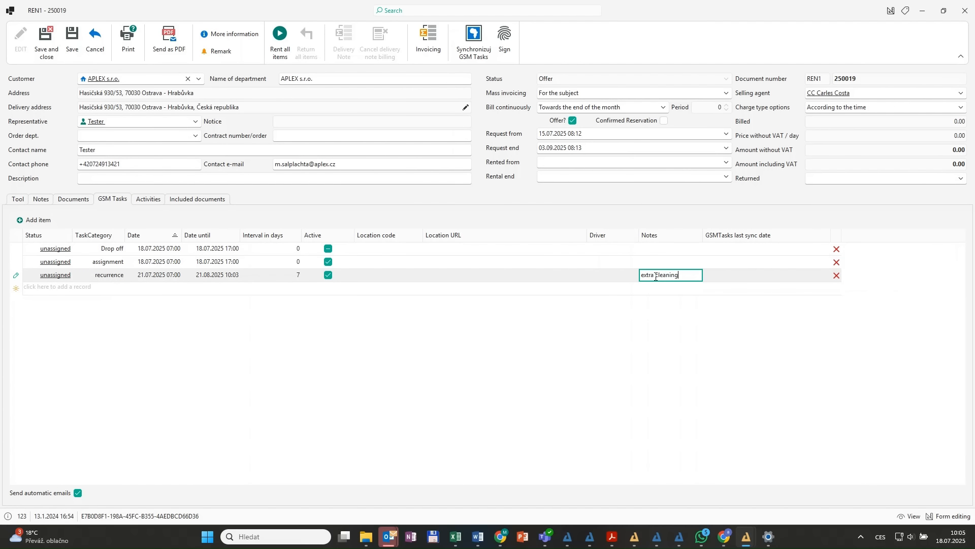
pyautogui.click(607, 277)
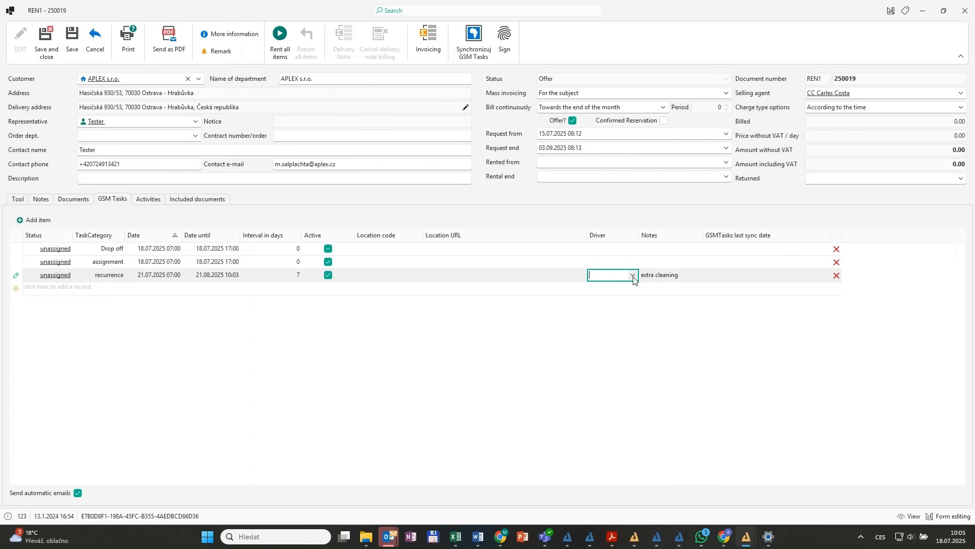
pyautogui.click(634, 276)
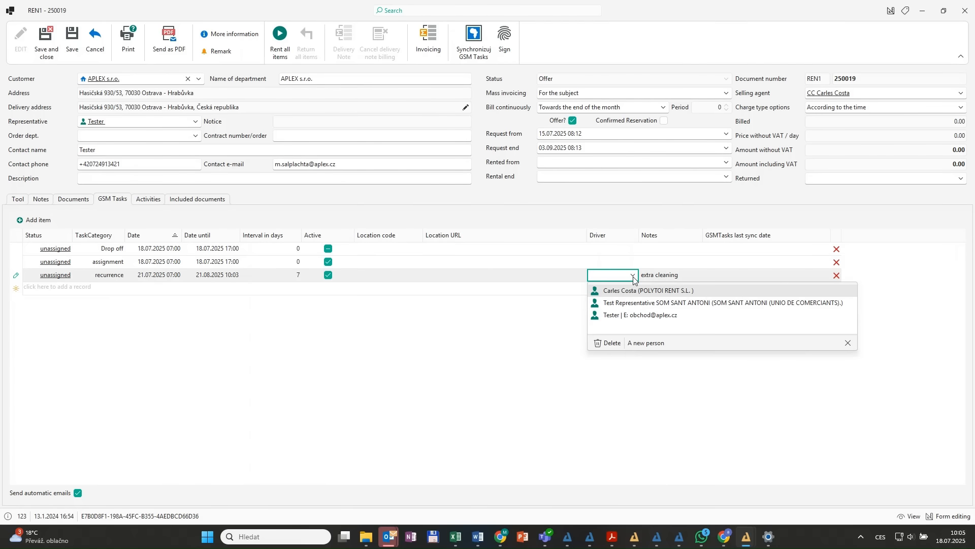
pyautogui.click(639, 316)
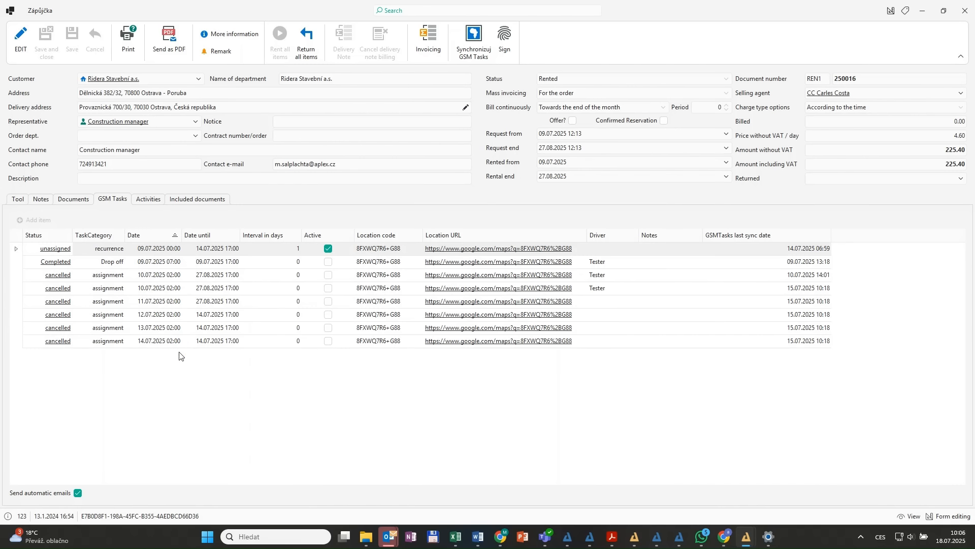
# Step: Open the Ridera Stavební a.s. rental's completed drop-off task in GSMTasks, and inspect its first photo and the driver's note under task events
pyautogui.click(59, 264)
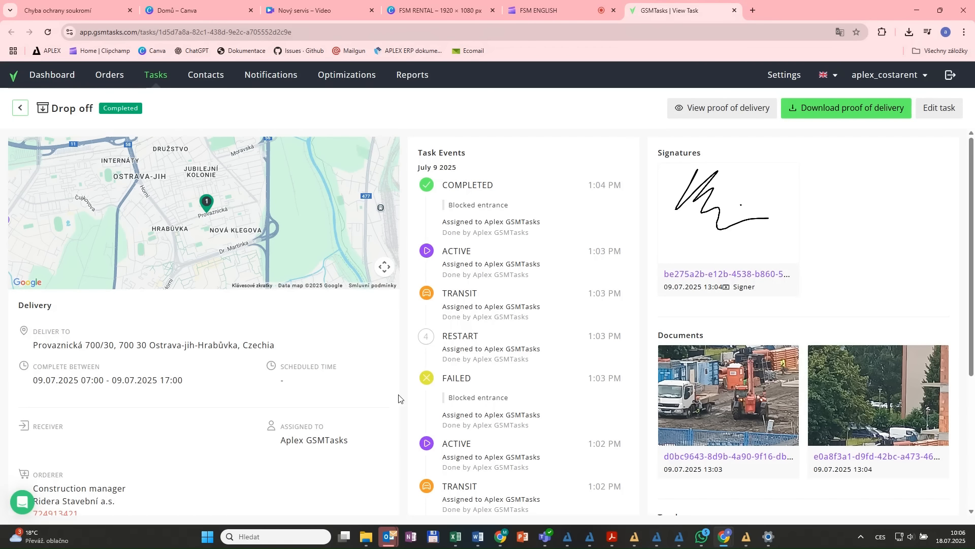
pyautogui.click(743, 403)
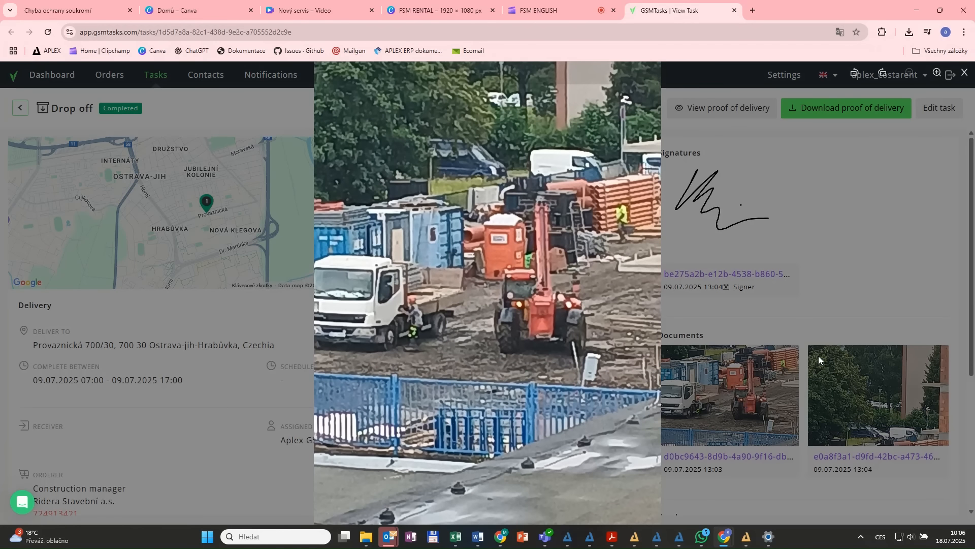
pyautogui.click(263, 389)
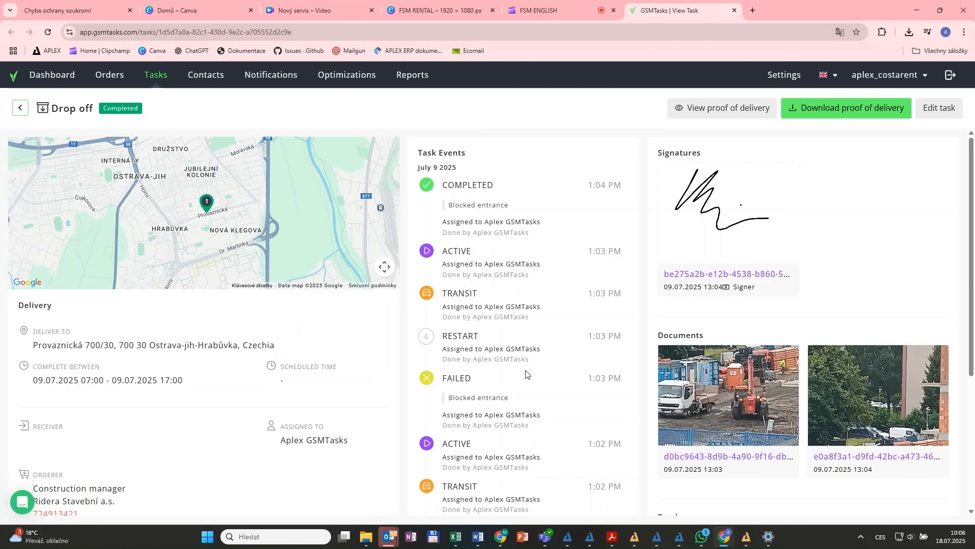
pyautogui.moveTo(512, 210); pyautogui.dragTo(445, 213)
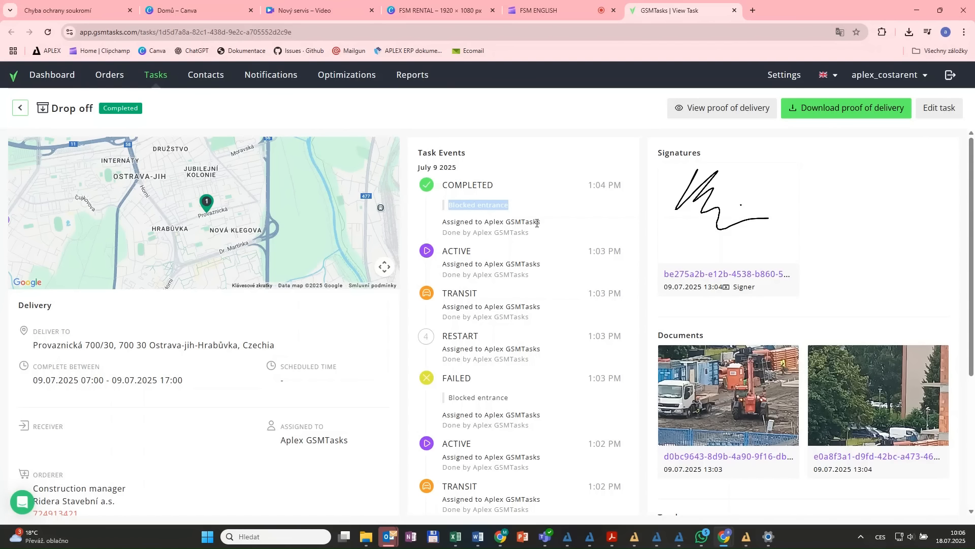
pyautogui.click(513, 403)
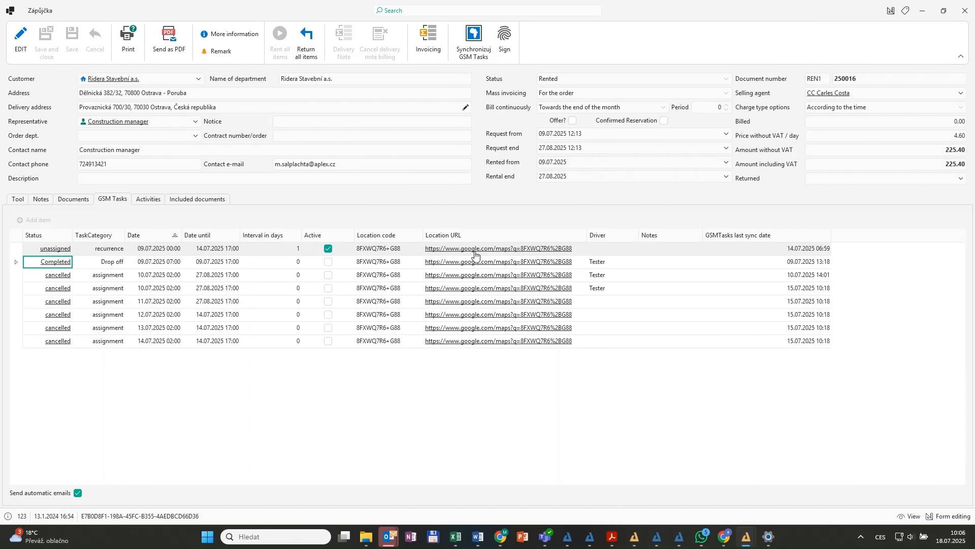
# Step: Check the recurrence task's location in Google Maps and return to the ERP
pyautogui.click(475, 248)
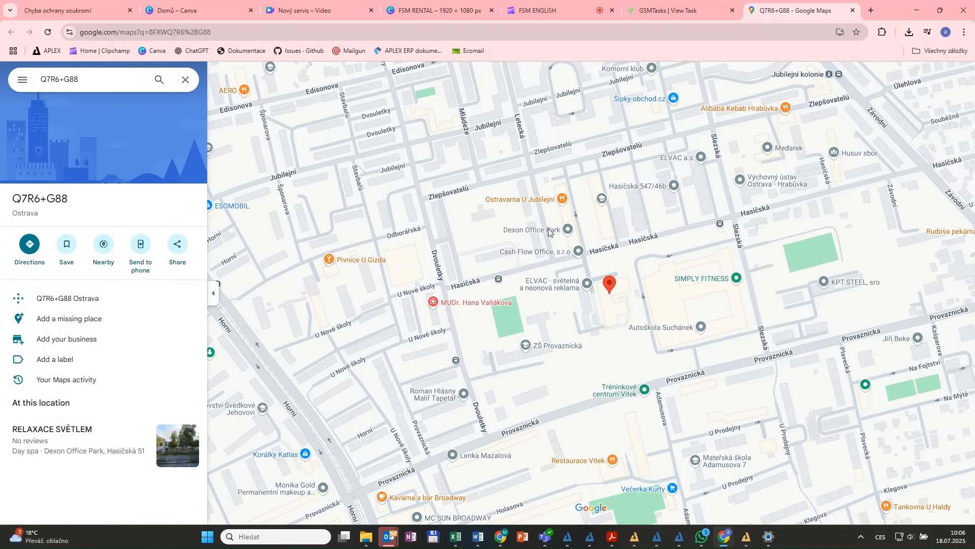
pyautogui.hotkey('alt', 'Tab')
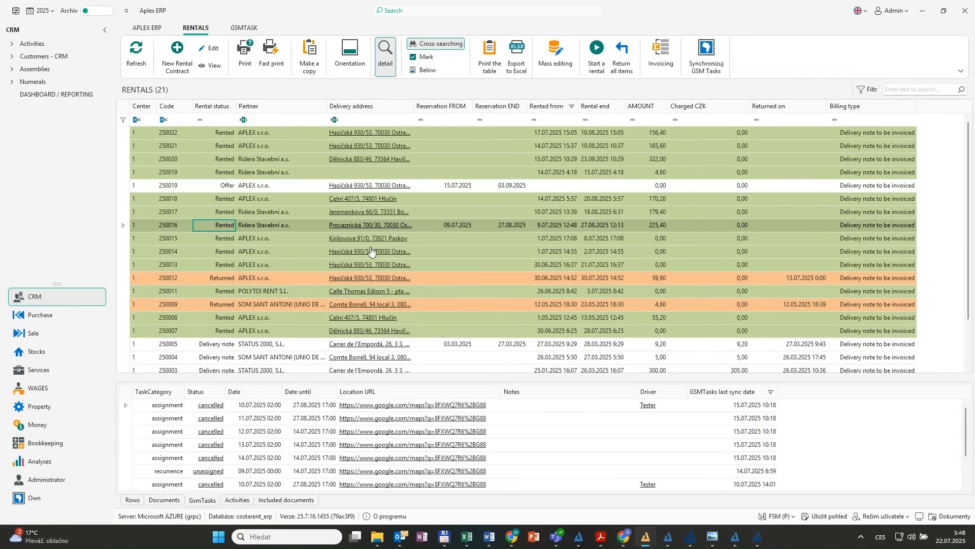
# Step: Open the selected Ridera Stavební a.s. rental and examine the print preview of its Offer/Rental contract (P) report
pyautogui.click(260, 227)
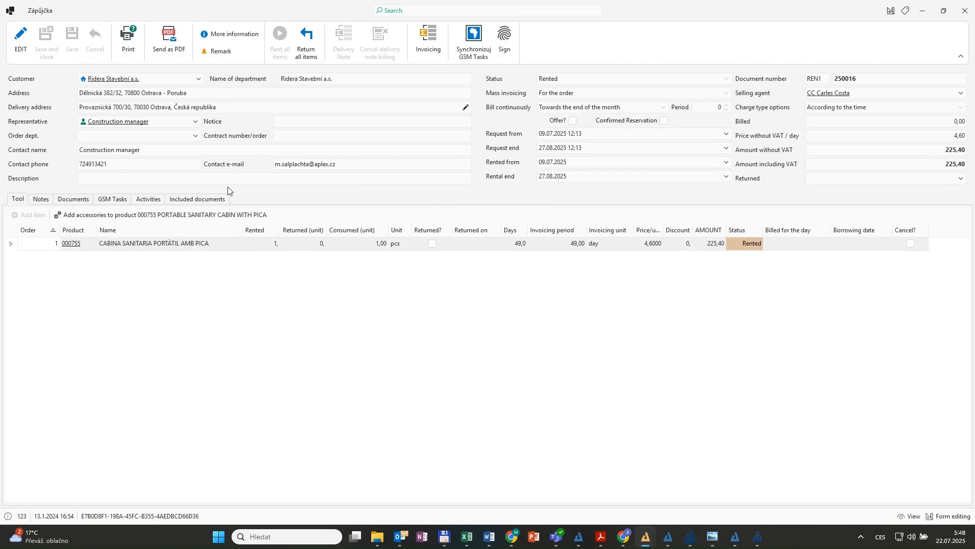
pyautogui.click(125, 51)
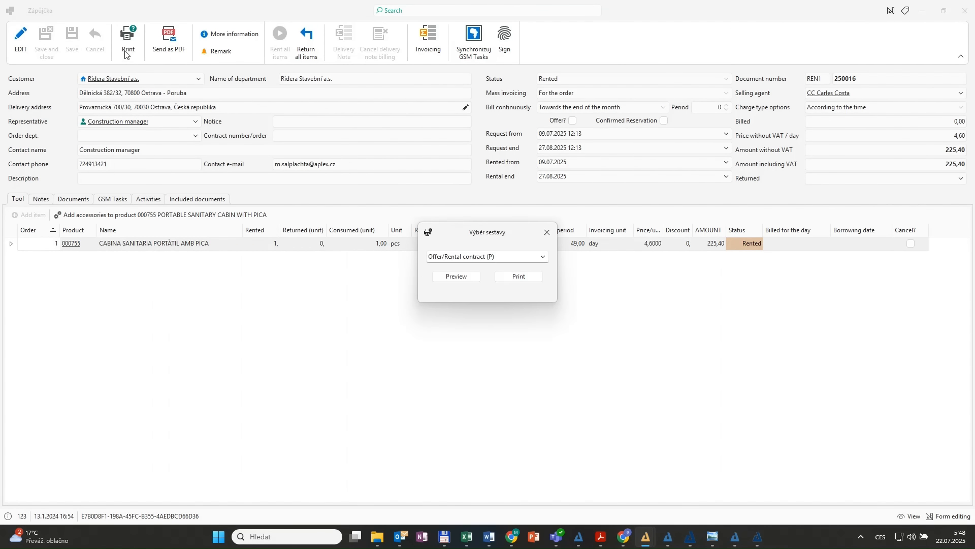
pyautogui.click(453, 280)
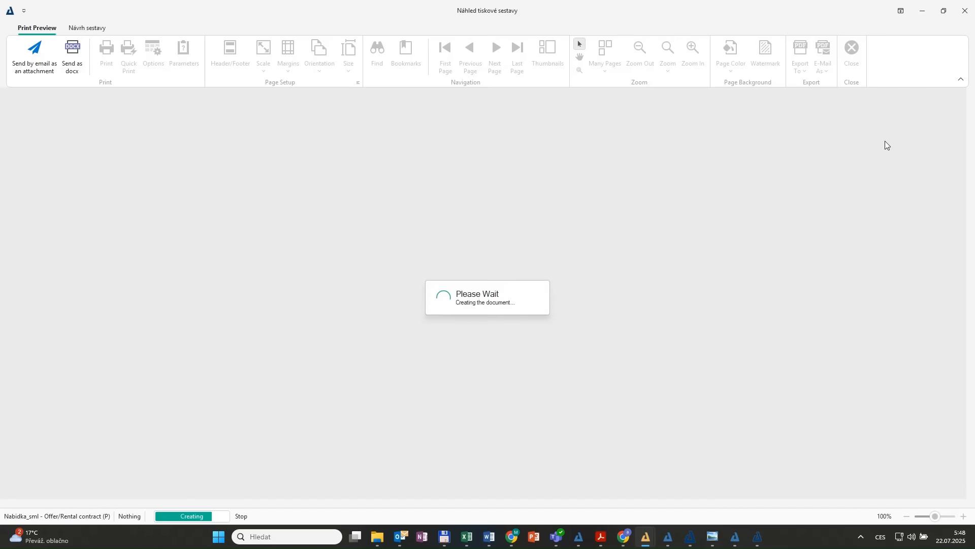
pyautogui.click(960, 81)
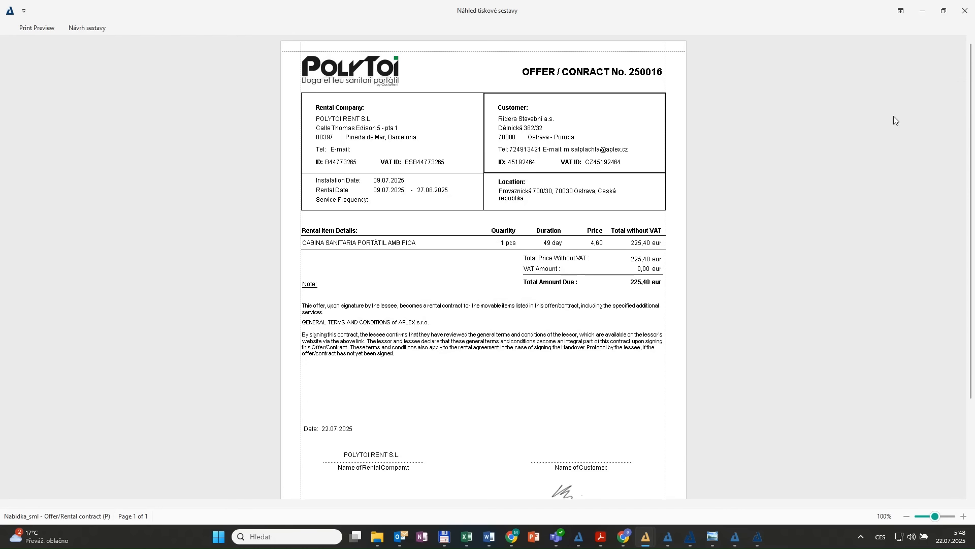
pyautogui.scroll(-1, 758, 212)
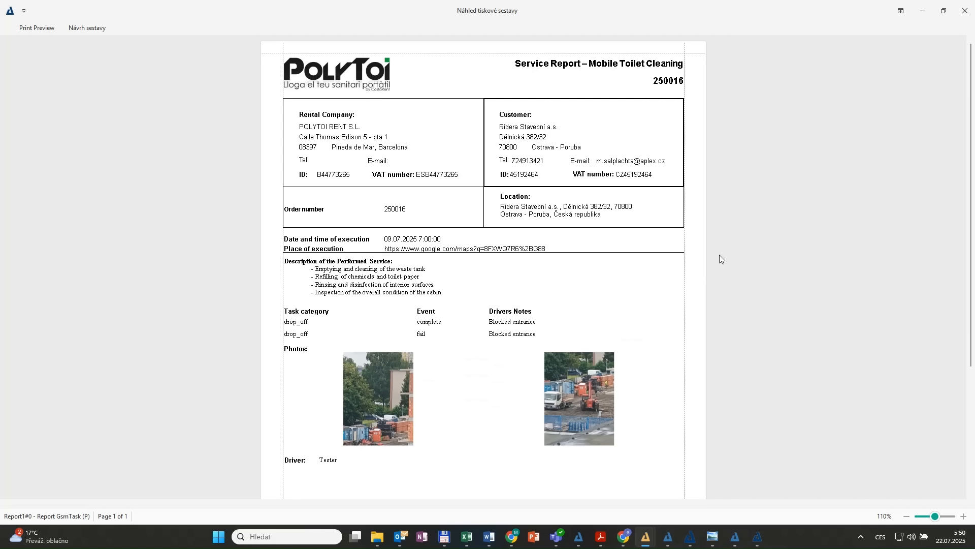
# Step: View the service report's second photo at full size and return to the report preview
pyautogui.click(589, 381)
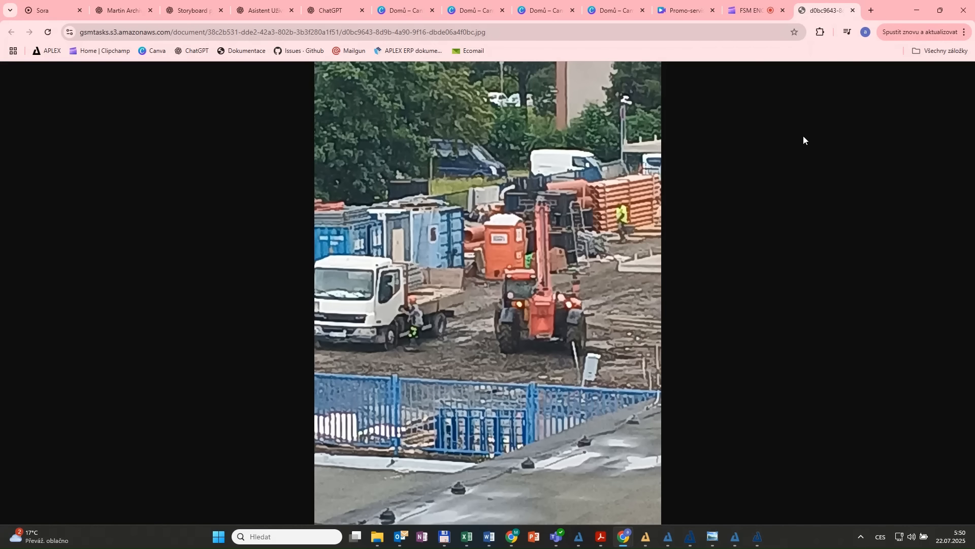
pyautogui.hotkey('alt', 'Tab')
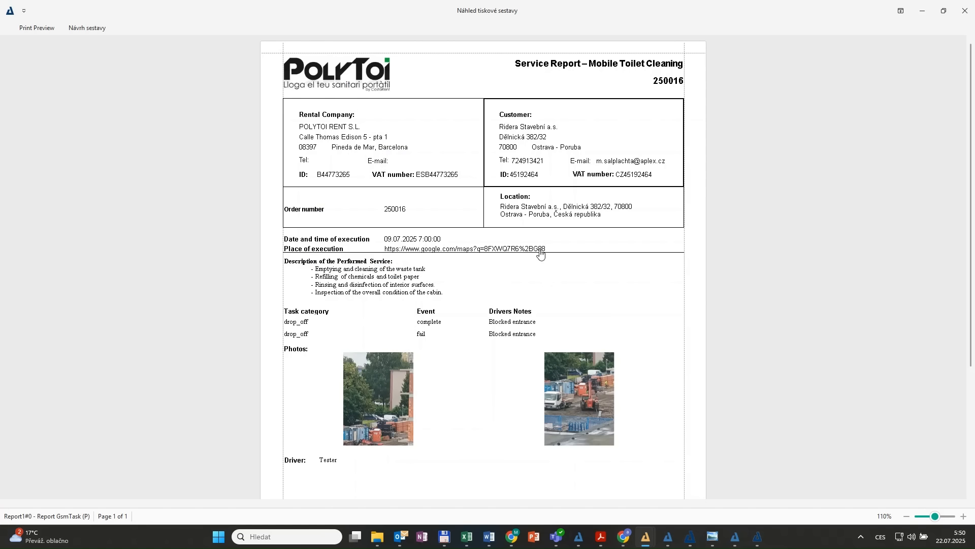
# Step: Check the service report's place of execution in Google Maps and return to the ERP
pyautogui.click(488, 249)
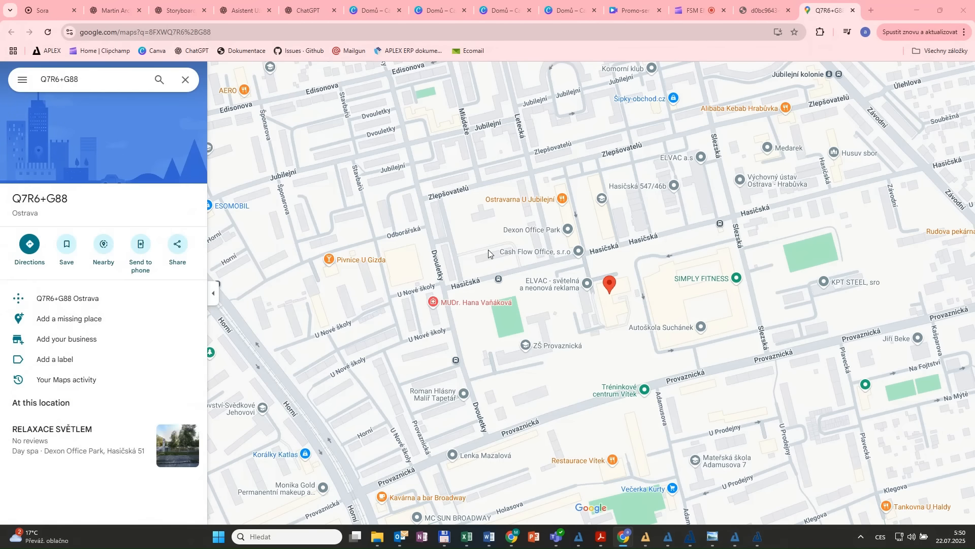
pyautogui.hotkey('alt', 'Tab')
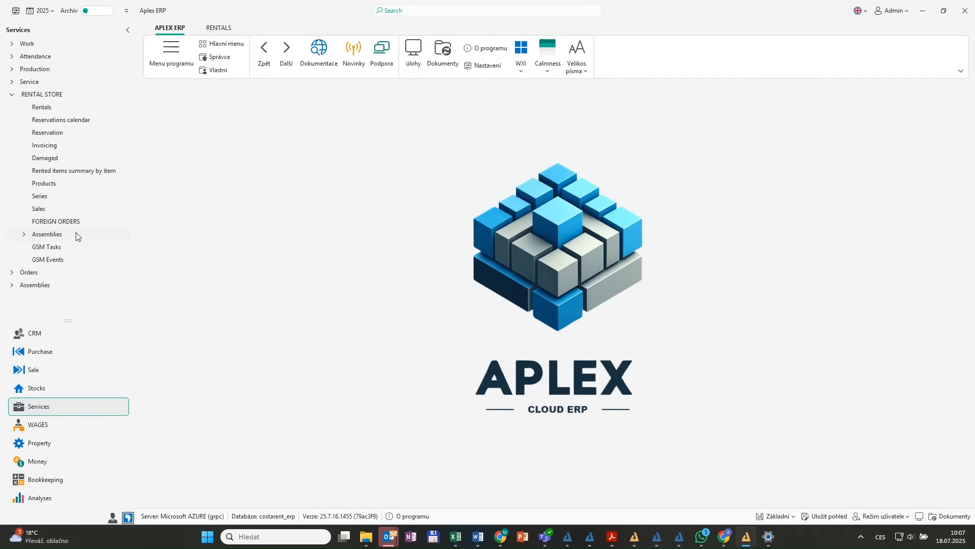
# Step: Open the rental store's GSM Tasks list and filter it by the pick up task category
pyautogui.click(70, 251)
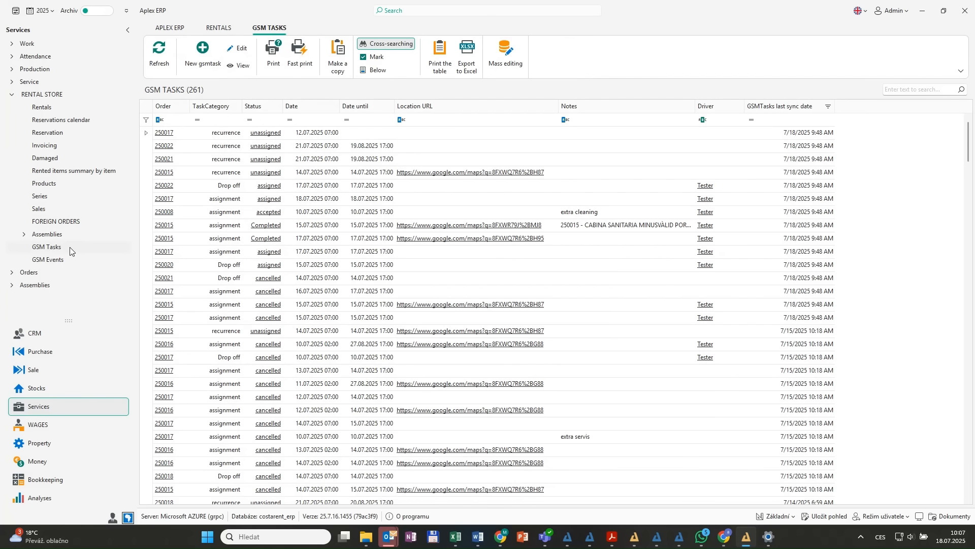
pyautogui.click(275, 106)
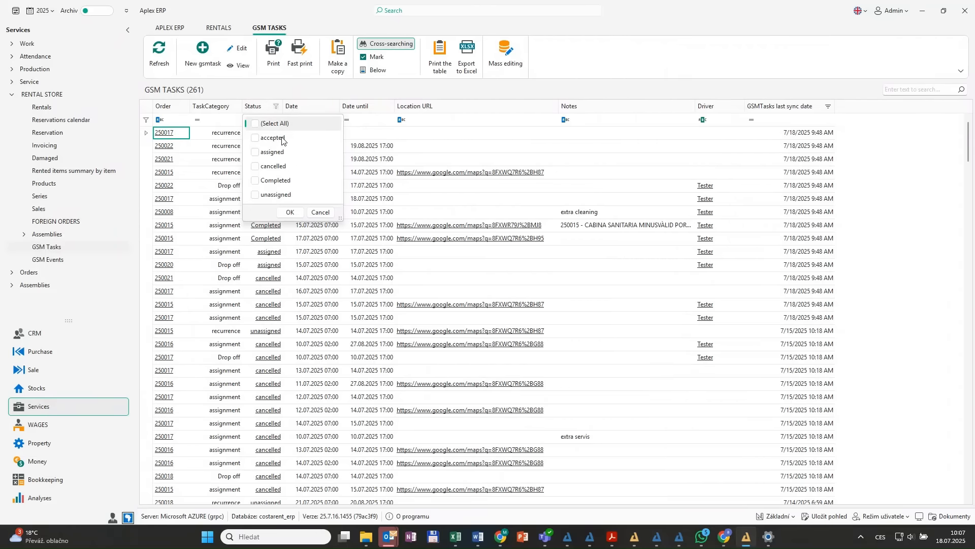
pyautogui.click(236, 107)
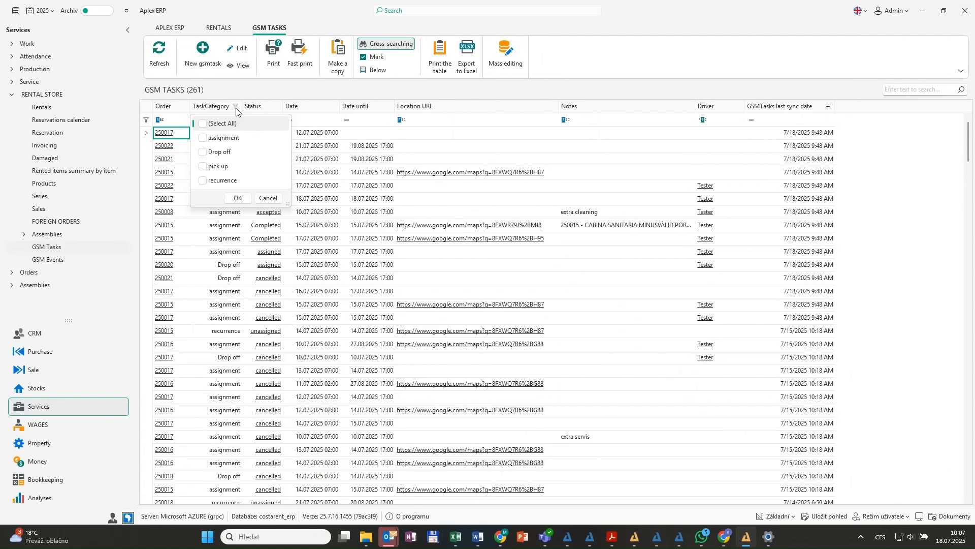
pyautogui.click(204, 167)
pyautogui.click(236, 198)
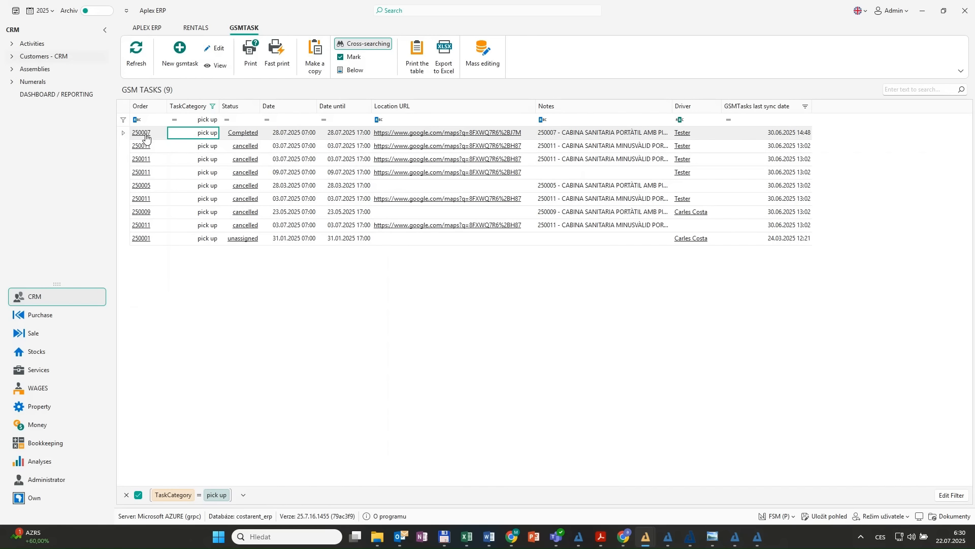
# Step: Return all items on the completed pick-up task's rental, deactivate its recurrence task, and save and close the rental
pyautogui.click(144, 133)
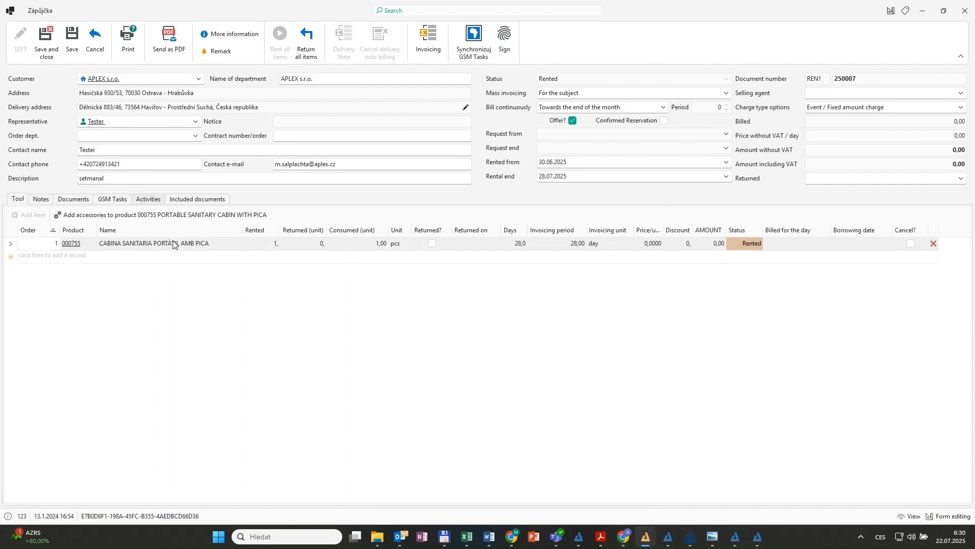
pyautogui.click(308, 51)
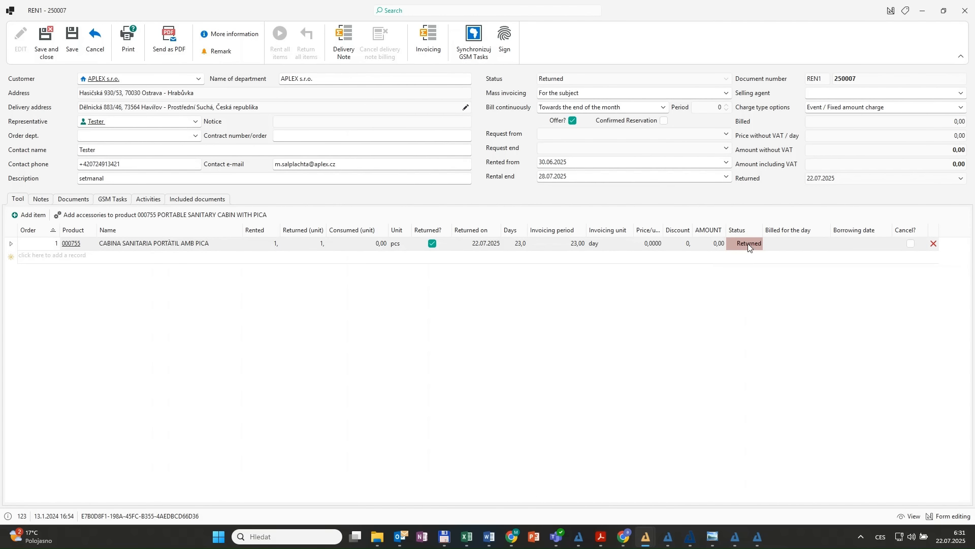
pyautogui.click(126, 202)
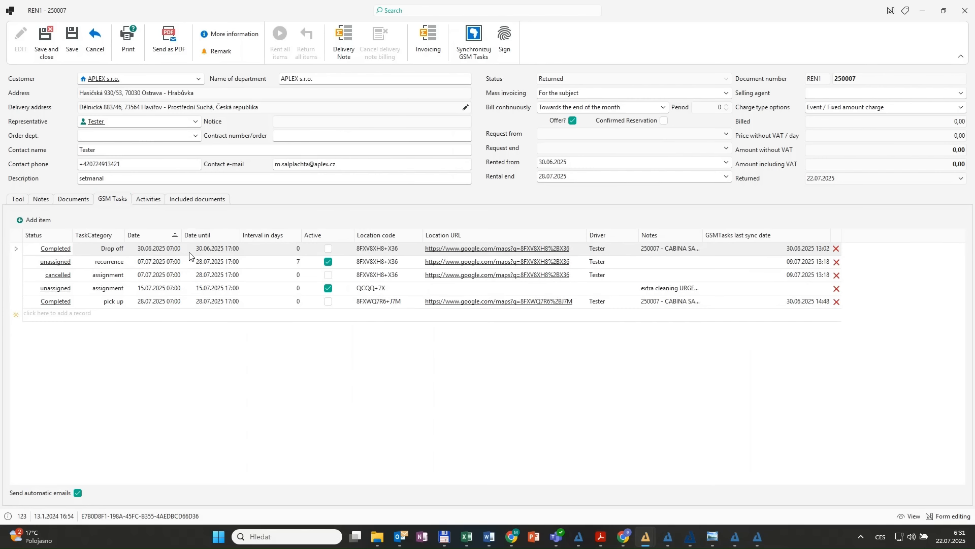
pyautogui.click(329, 263)
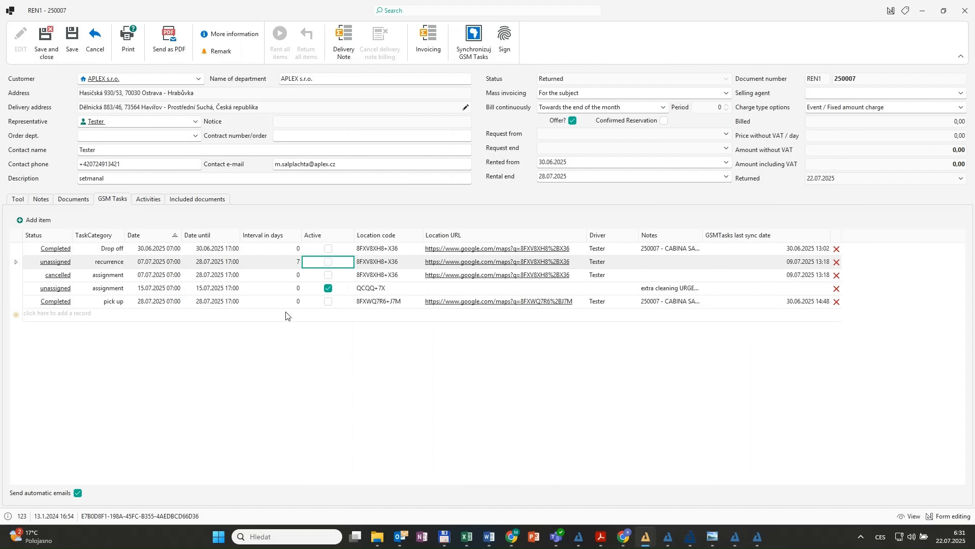
pyautogui.click(46, 43)
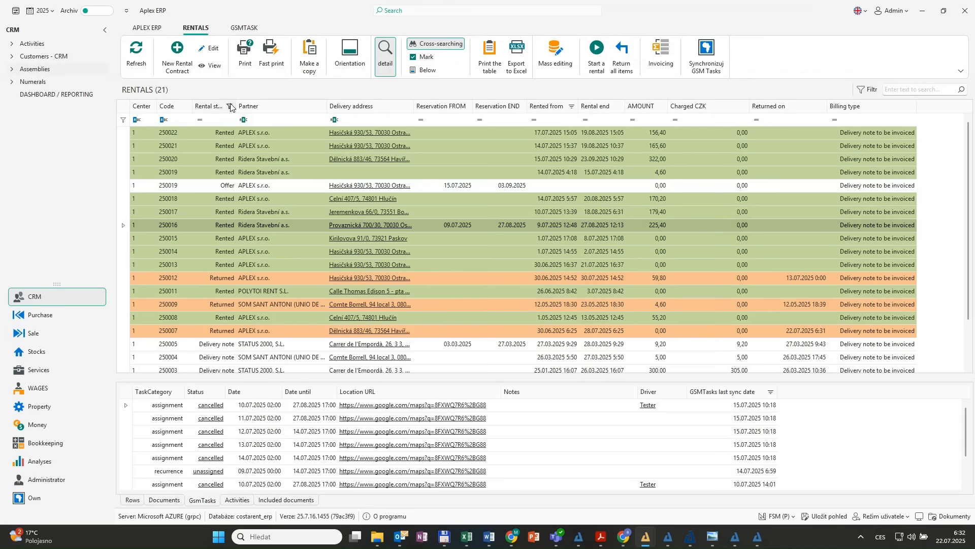
# Step: Filter the rentals list by Returned status and select rentals for invoicing
pyautogui.click(230, 106)
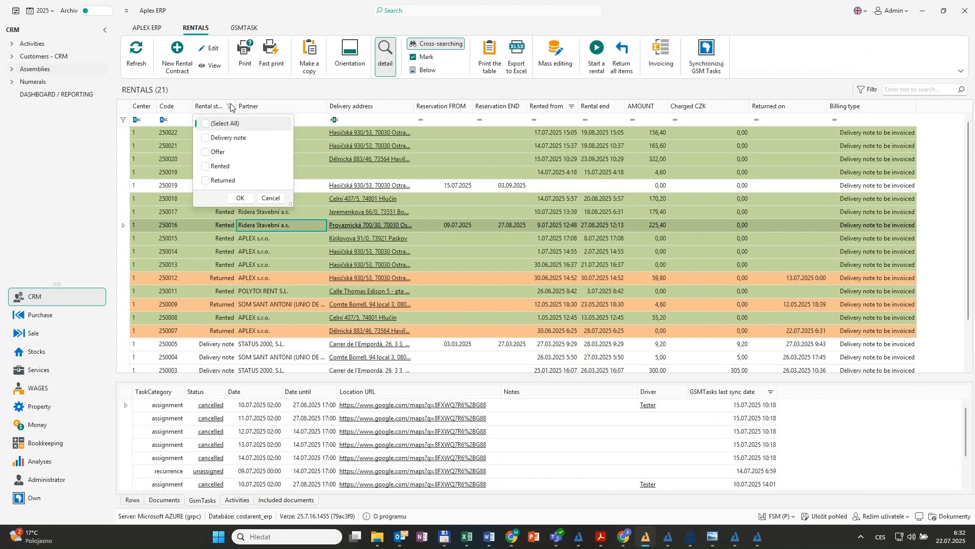
pyautogui.click(206, 181)
pyautogui.click(237, 198)
pyautogui.click(662, 61)
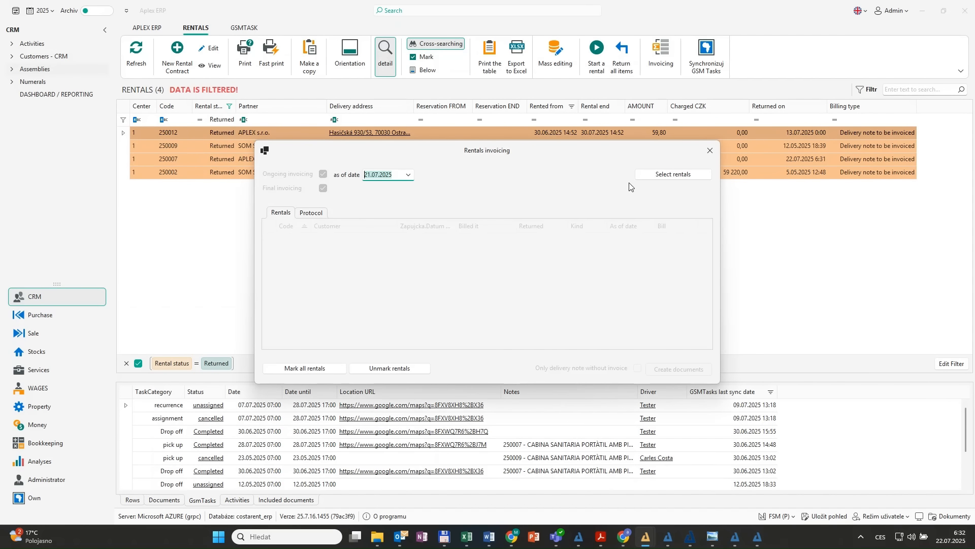
pyautogui.click(669, 176)
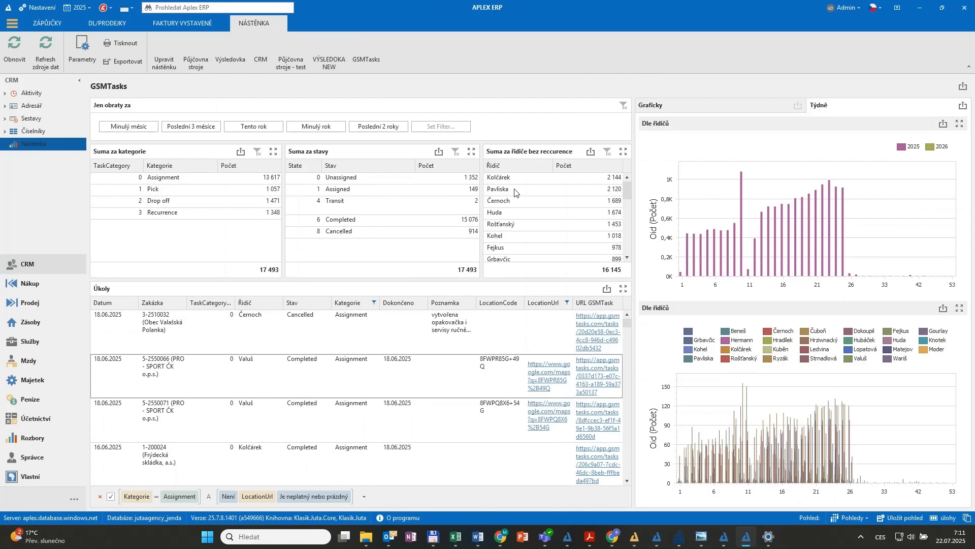
# Step: Filter the GSMTasks dashboard by three drivers from the fourth to the sixth row of the driver summary without recurrence
pyautogui.click(518, 214)
pyautogui.keyDown('ctrl'); pyautogui.click(519, 238); pyautogui.keyUp('ctrl')
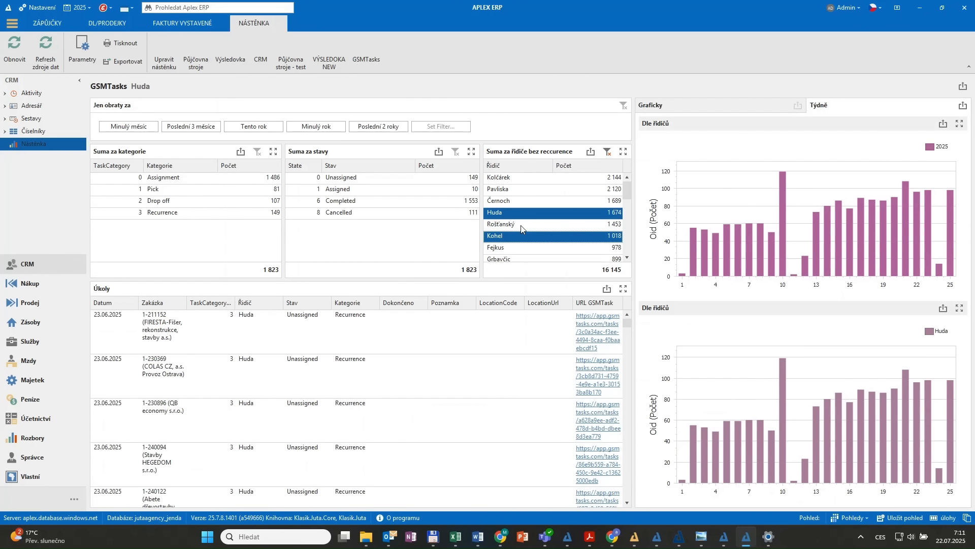
pyautogui.keyDown('ctrl'); pyautogui.click(521, 225); pyautogui.keyUp('ctrl')
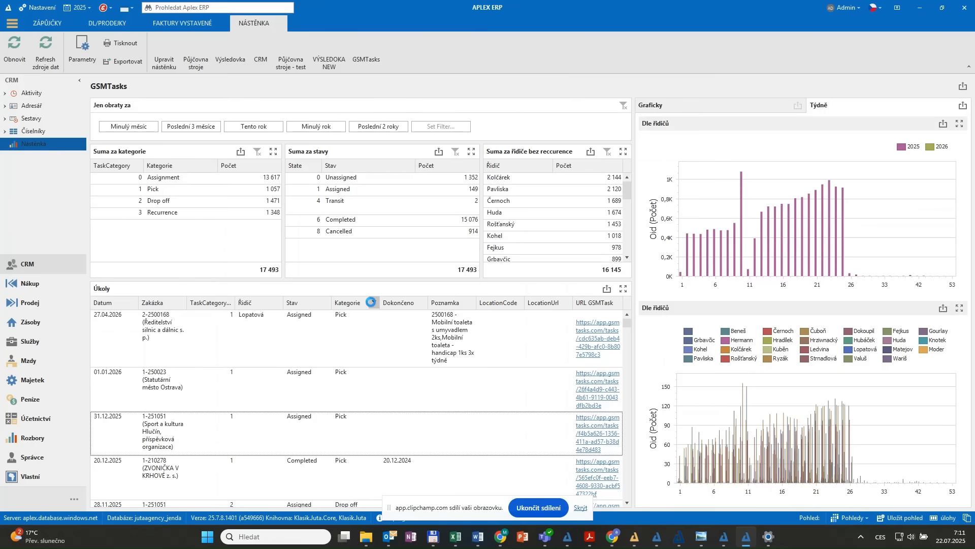
# Step: Filter the dashboard's task table by the Assignment category and open the second PRO - SPORT ČK o.p.s. task in GSMTasks
pyautogui.click(374, 303)
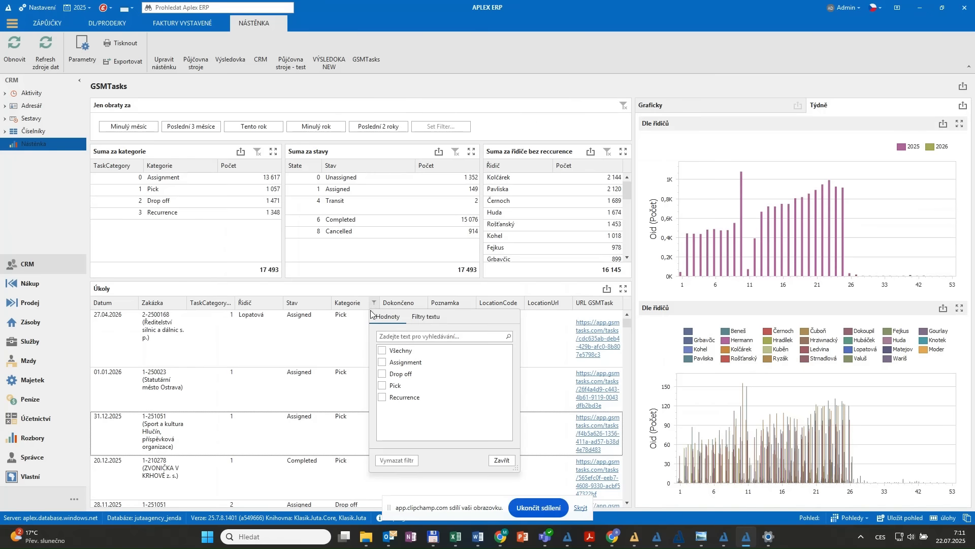
pyautogui.click(384, 366)
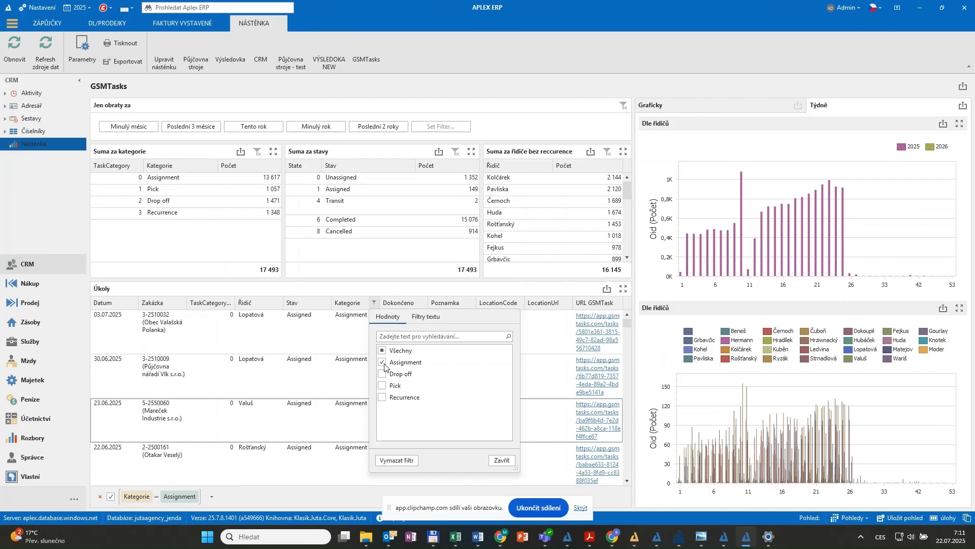
pyautogui.click(502, 461)
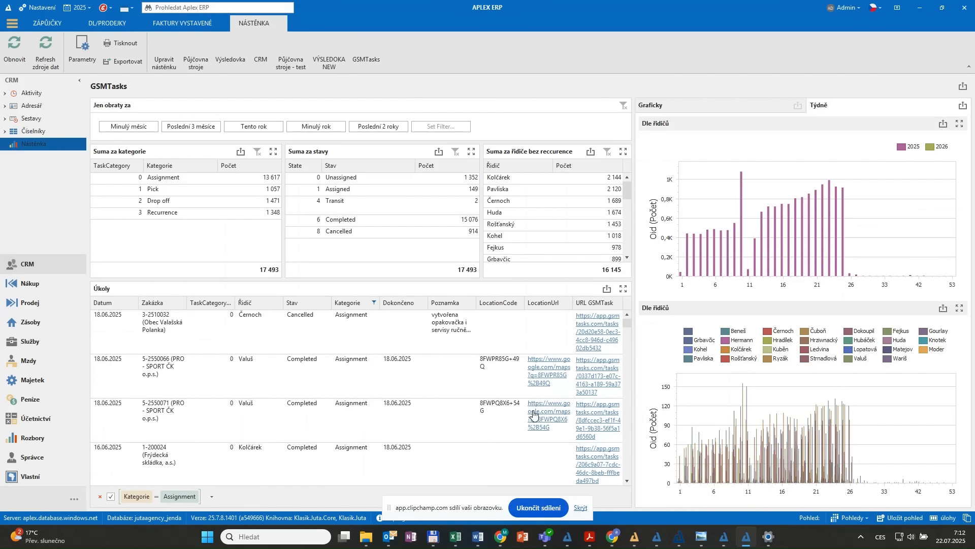
pyautogui.click(602, 422)
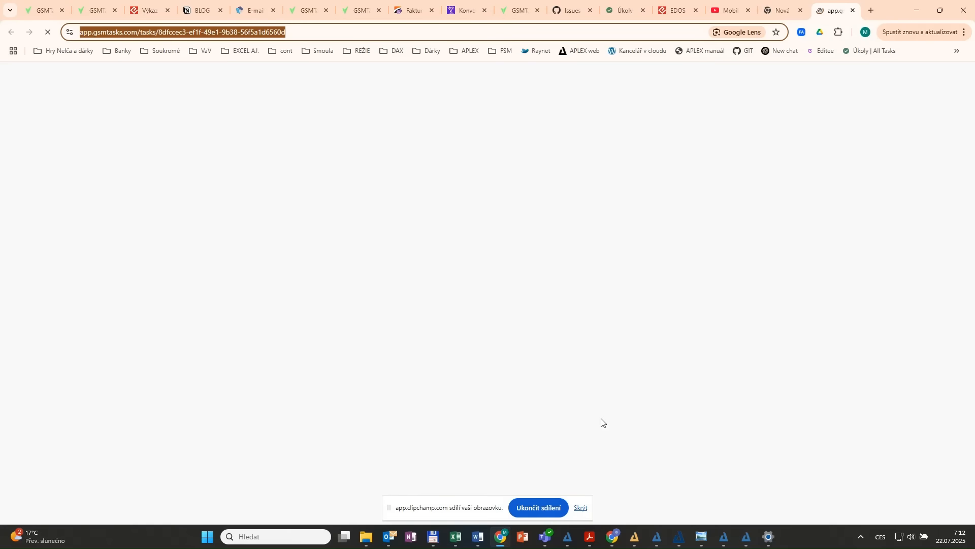